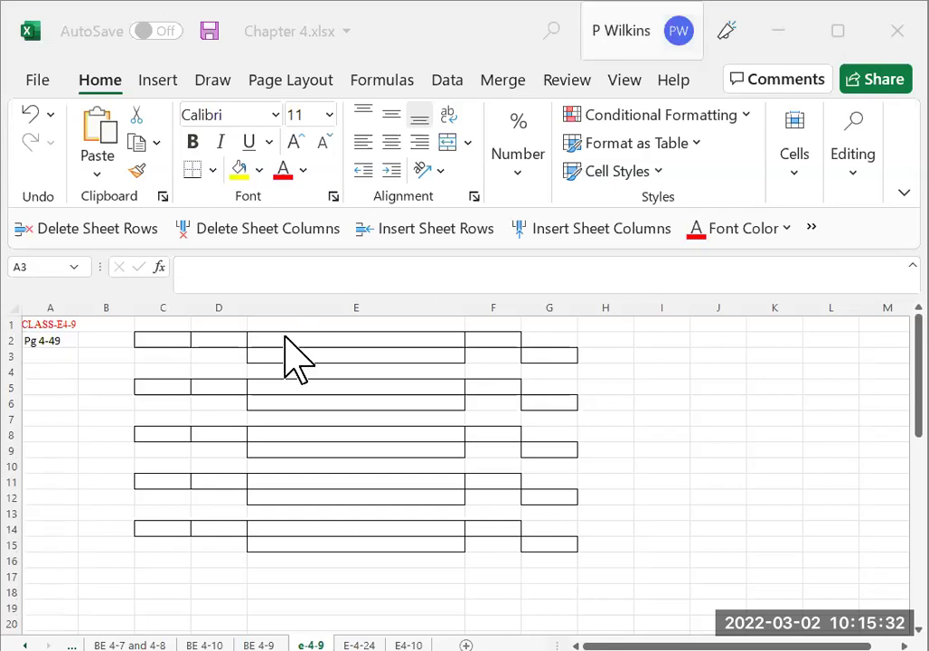
Step: Number the first journal entry 1 in C2 and date it Mar 31 as text in D2
{"action": "left_click", "coordinate": [151, 338]}
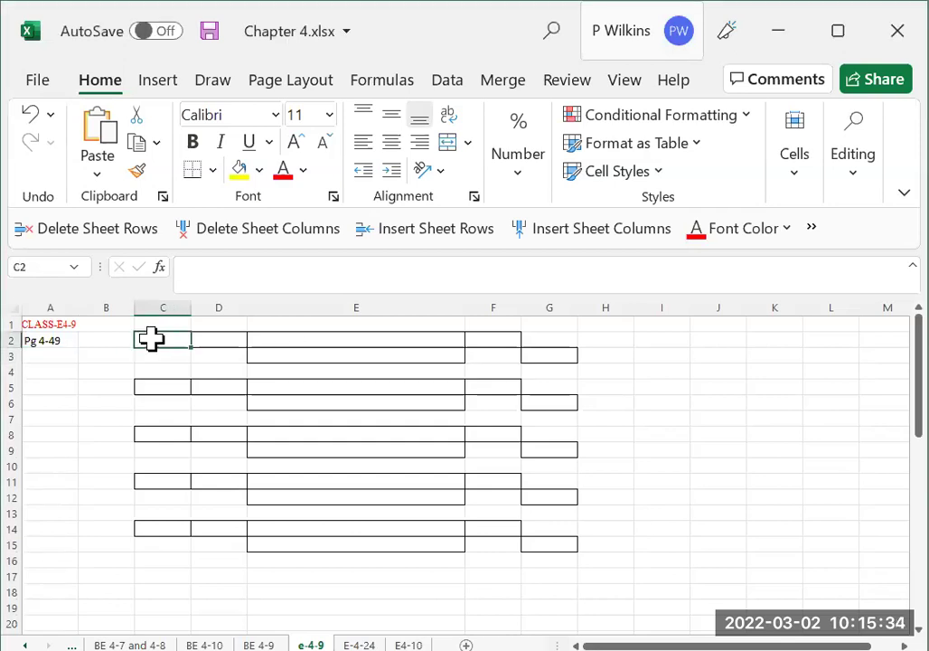
{"action": "type", "text": "1."}
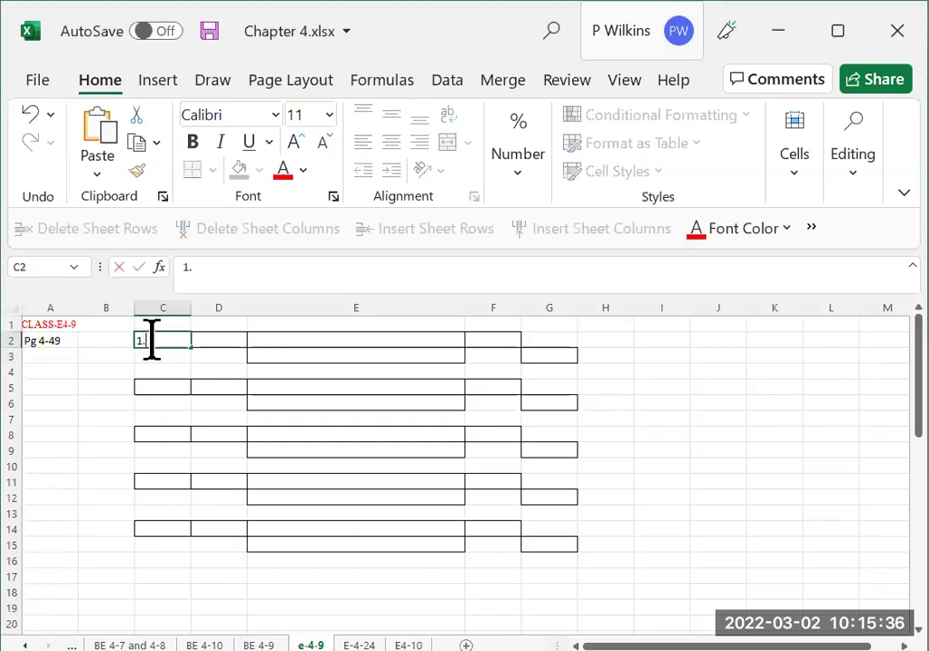
{"action": "left_click", "coordinate": [236, 346]}
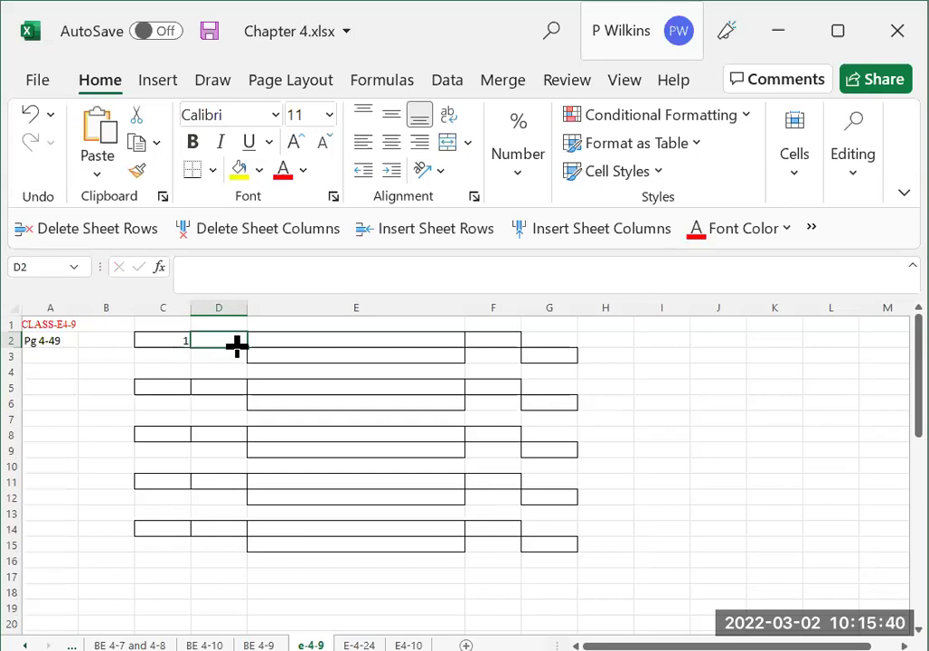
{"action": "type", "text": "Mar"}
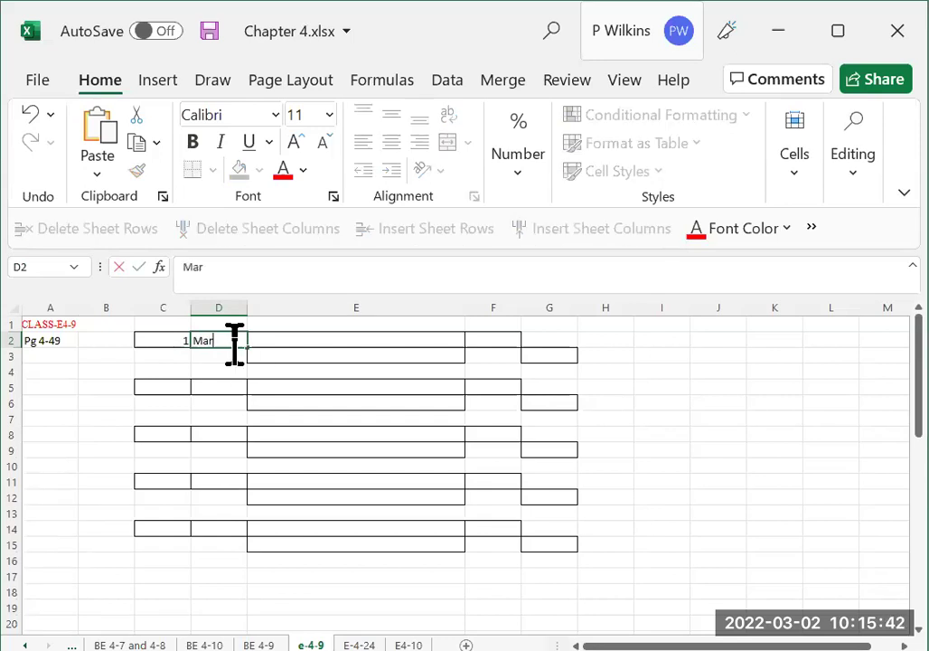
{"action": "key", "text": "BackSpace"}
{"action": "key", "text": "BackSpace"}
{"action": "key", "text": "BackSpace"}
{"action": "type", "text": "'Mar 3"}
{"action": "type", "text": "'1"}
Step: Record the first entry's debit in row 2 as Depreciation Expense with 840 in column F
{"action": "left_click", "coordinate": [310, 340]}
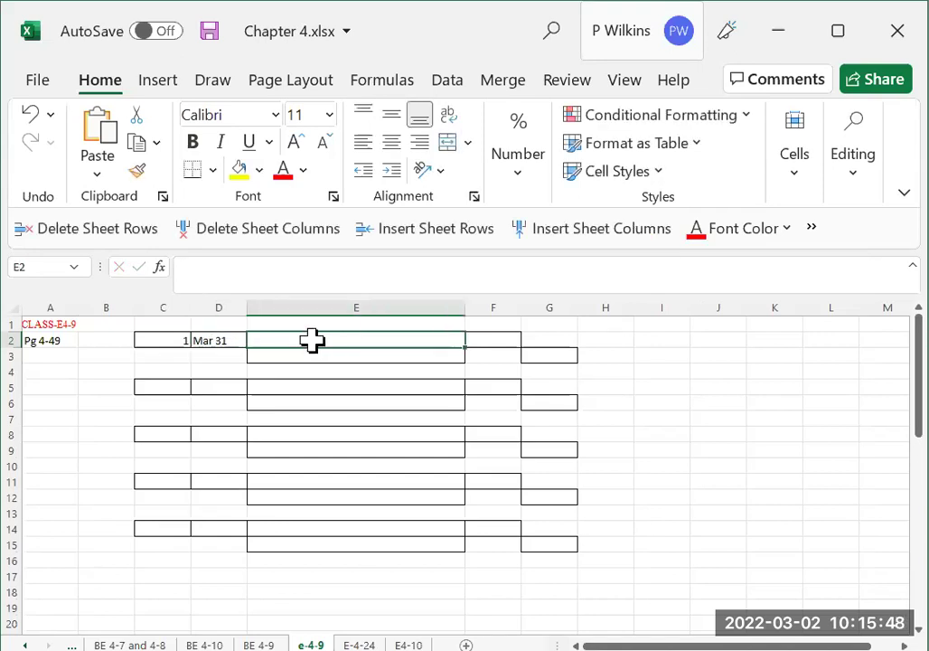
{"action": "type", "text": "Dep"}
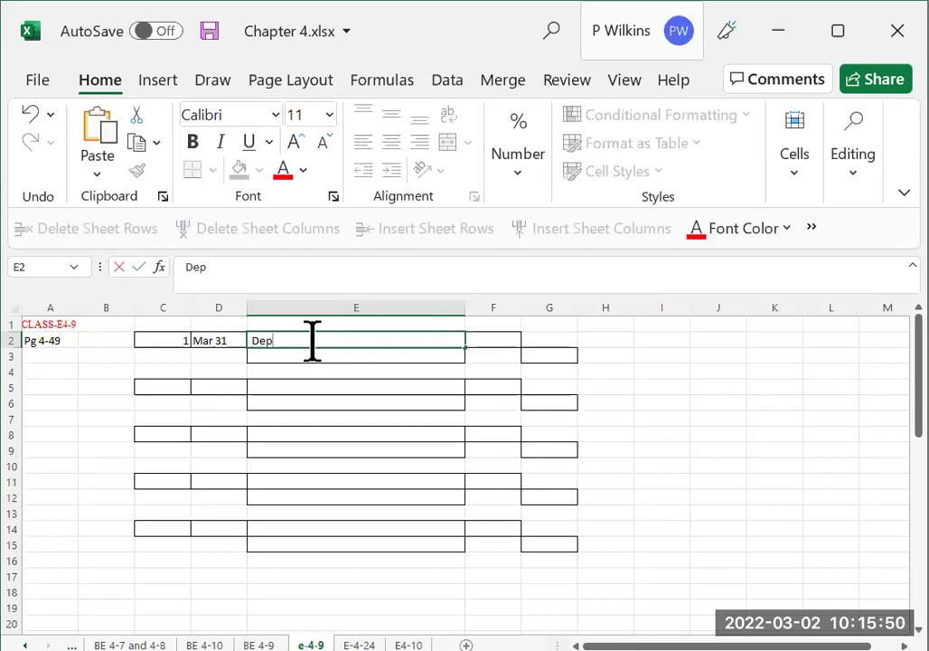
{"action": "type", "text": "reciation Expense"}
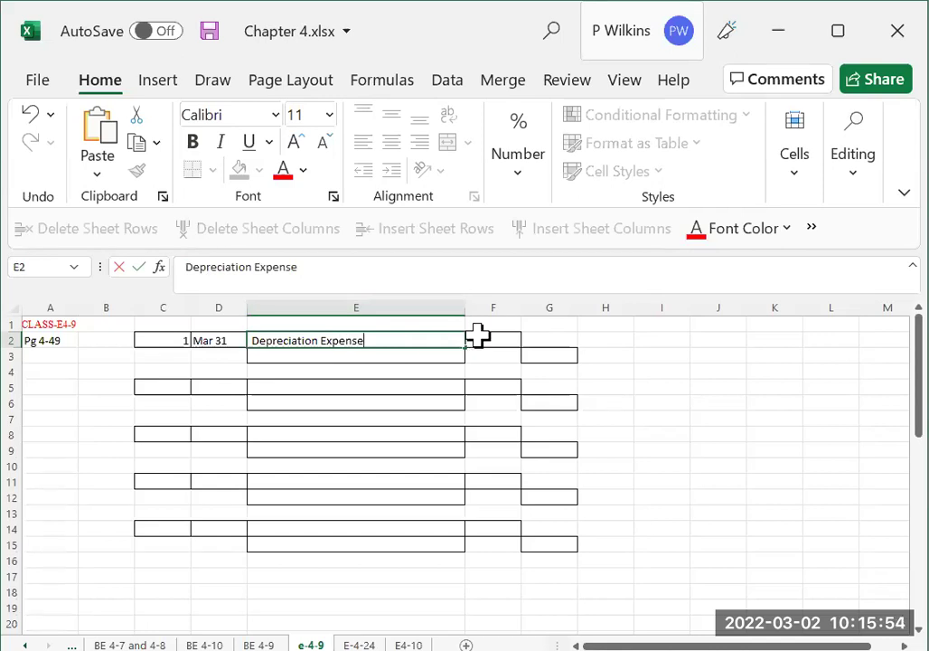
{"action": "left_click", "coordinate": [481, 341]}
{"action": "type", "text": "840."}
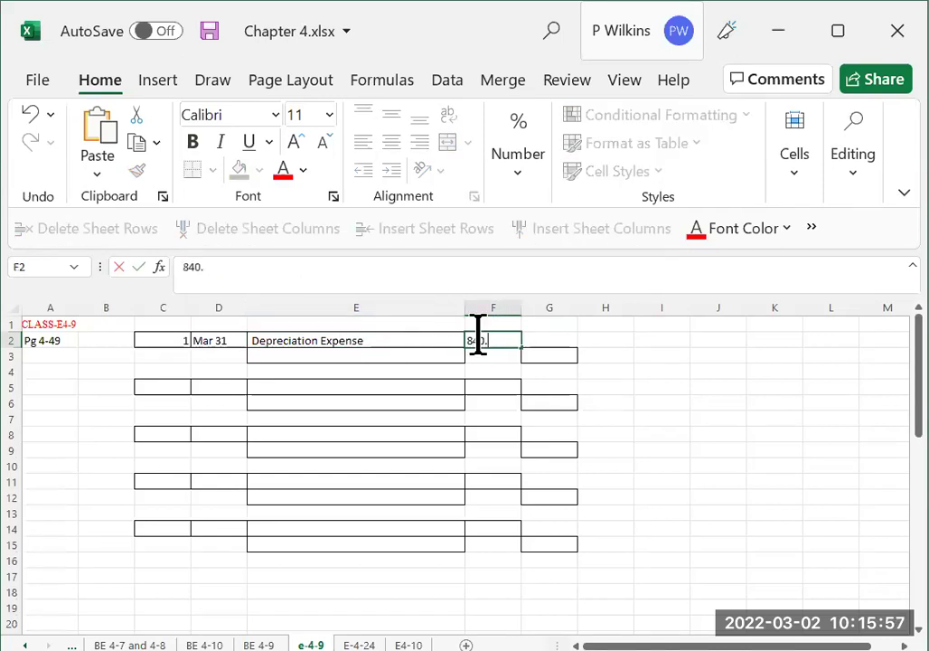
{"action": "key", "text": "Return"}
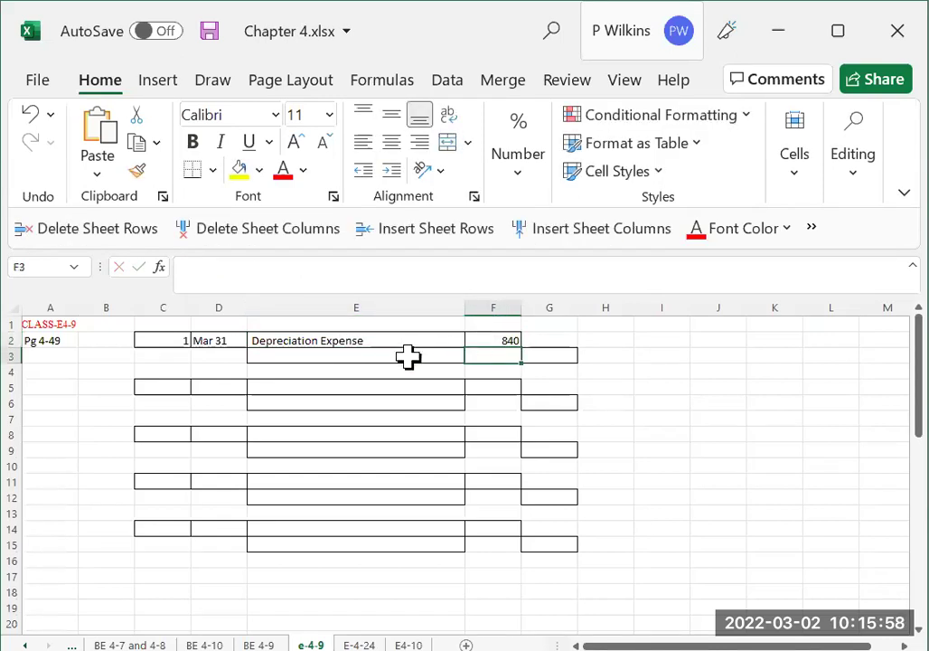
Step: Record the first entry's credit in row 3 as indented "Accumluated Depreciation - Equipment" with 840 in column G
{"action": "left_click", "coordinate": [408, 356]}
{"action": "double_click", "coordinate": [409, 354]}
{"action": "type", "text": "Accumlu"}
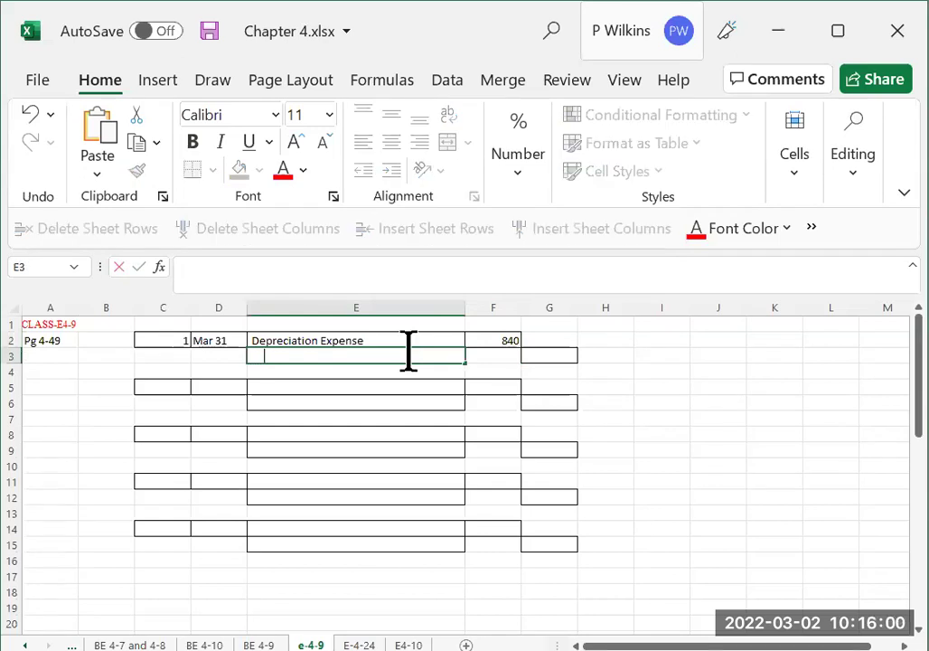
{"action": "type", "text": "ated"}
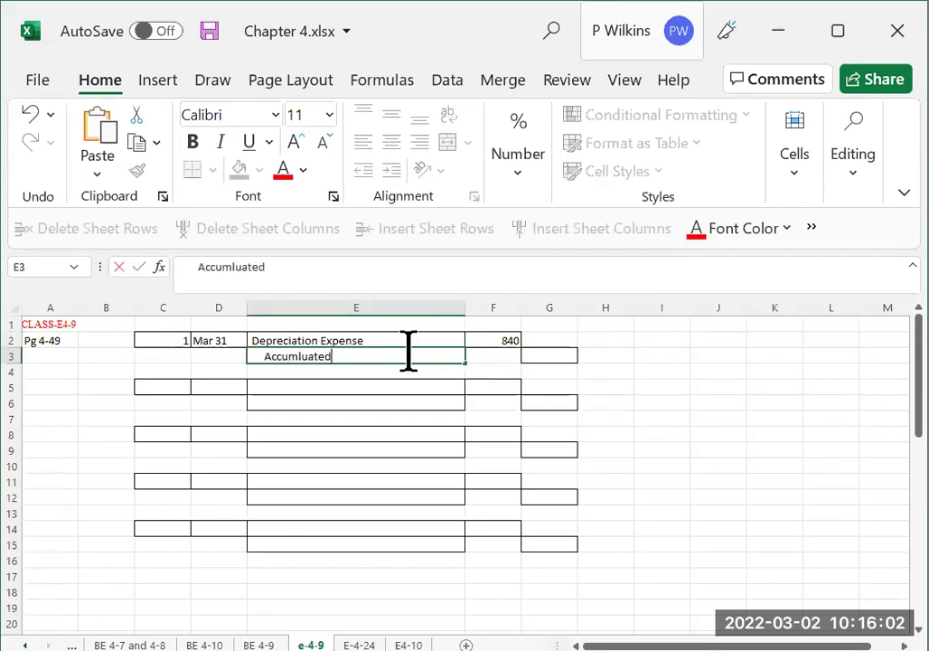
{"action": "type", "text": " Depreciation"}
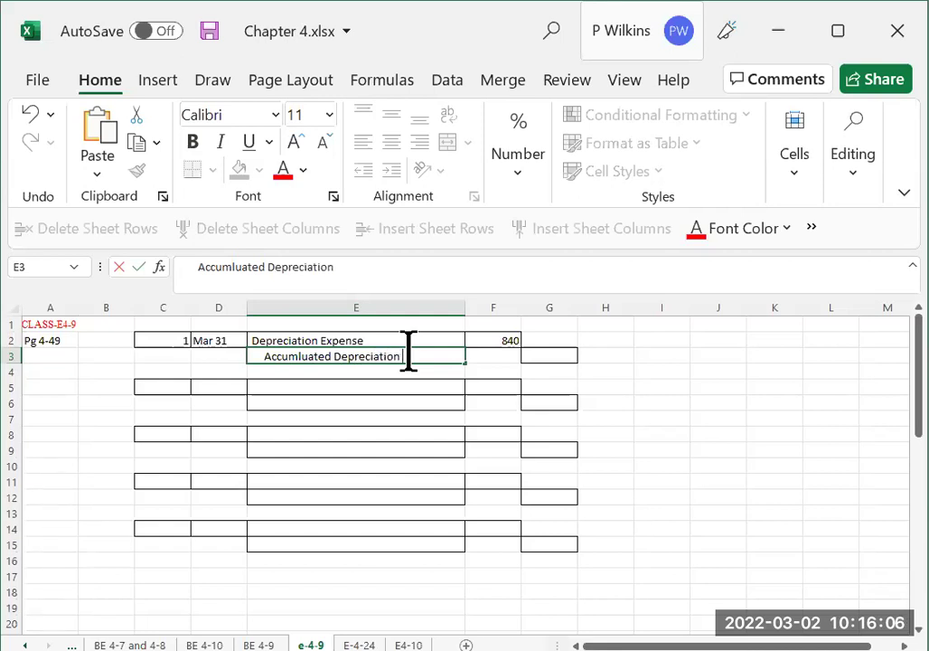
{"action": "type", "text": " - Equipment"}
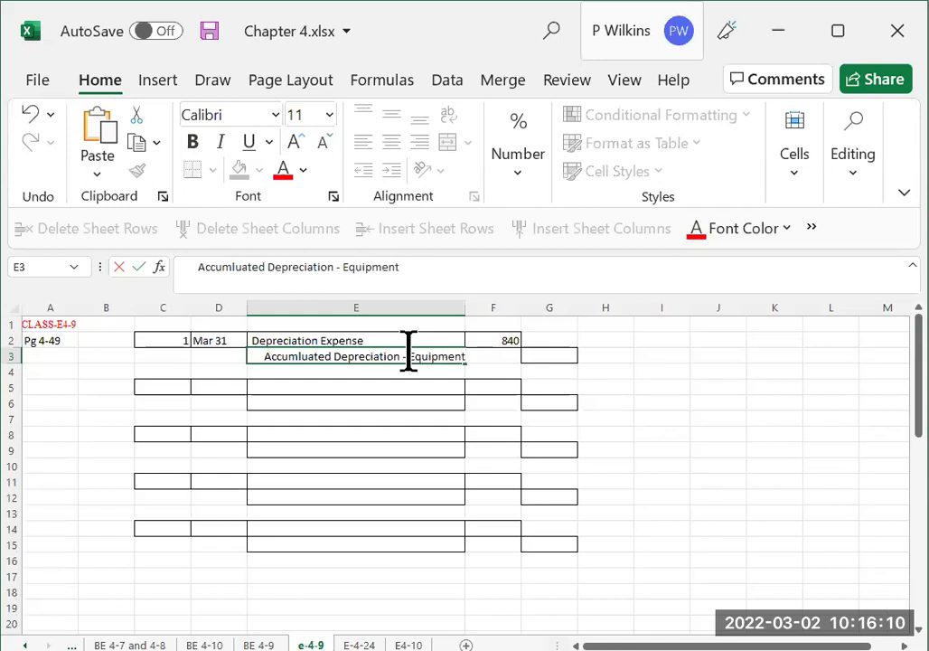
{"action": "left_click", "coordinate": [561, 357]}
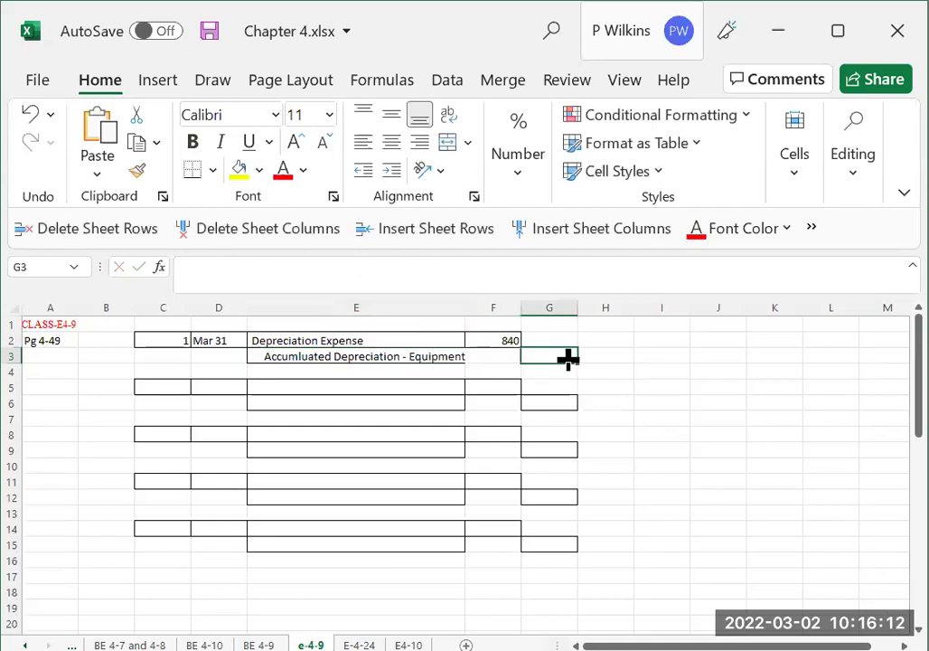
{"action": "type", "text": "840"}
{"action": "key", "text": "Return"}
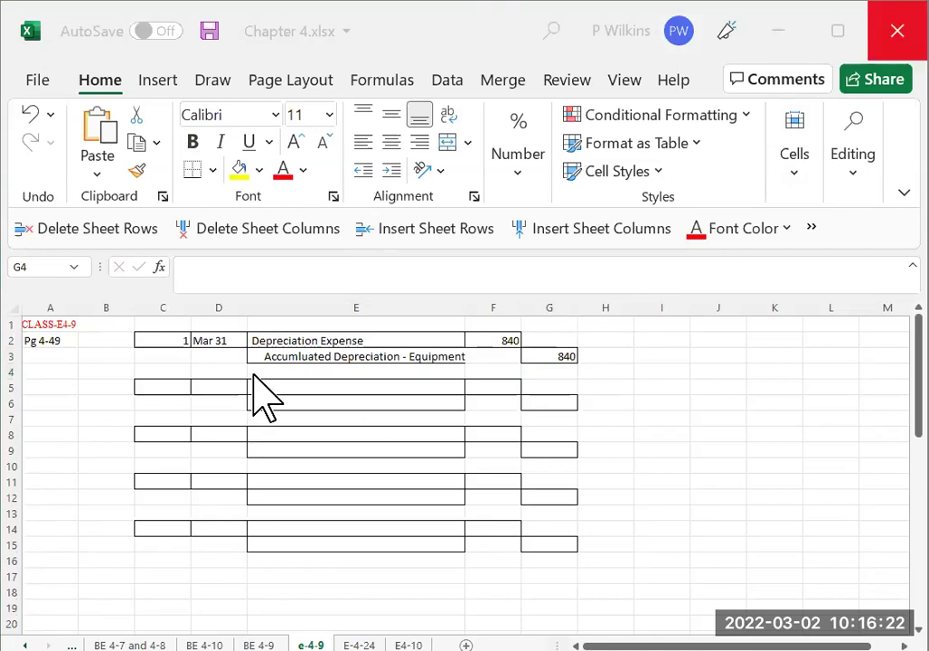
Step: Number the second journal entry 2 in C5 and date it Mar 31 as text in D5
{"action": "left_click", "coordinate": [166, 387]}
{"action": "type", "text": "2."}
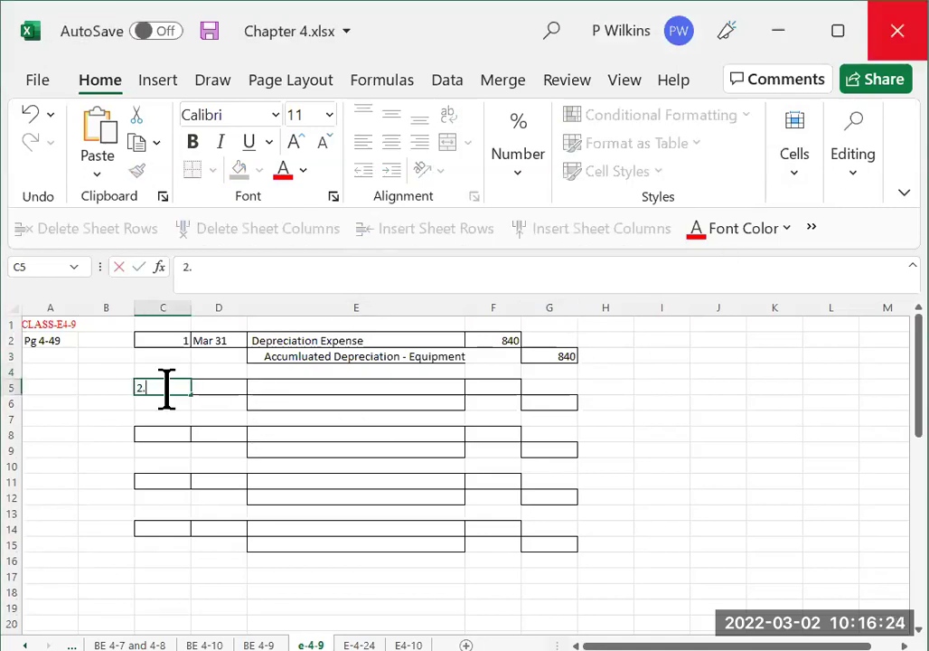
{"action": "key", "text": "Return"}
{"action": "left_click", "coordinate": [226, 387]}
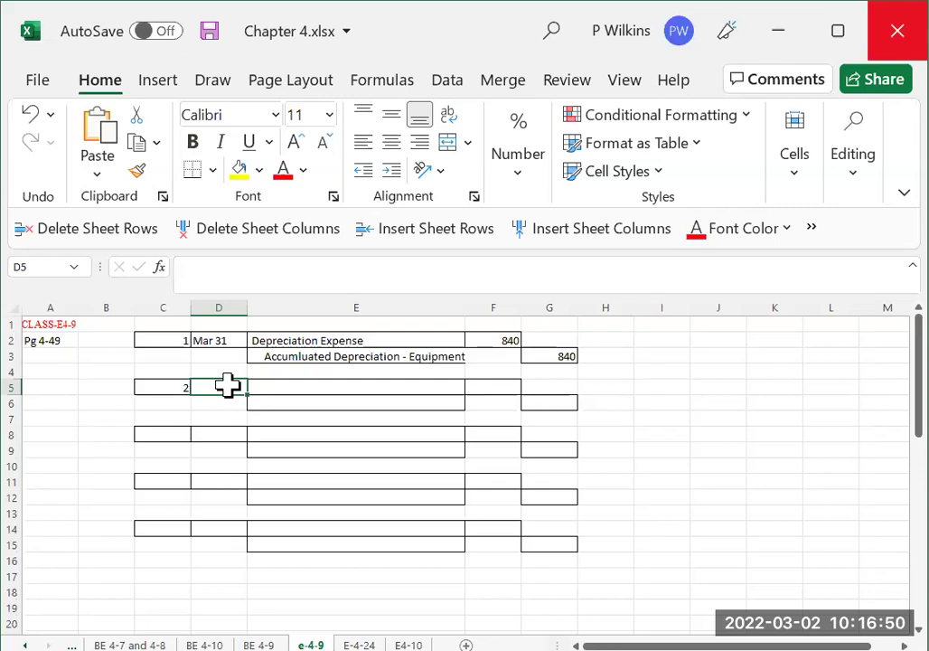
{"action": "type", "text": "'"}
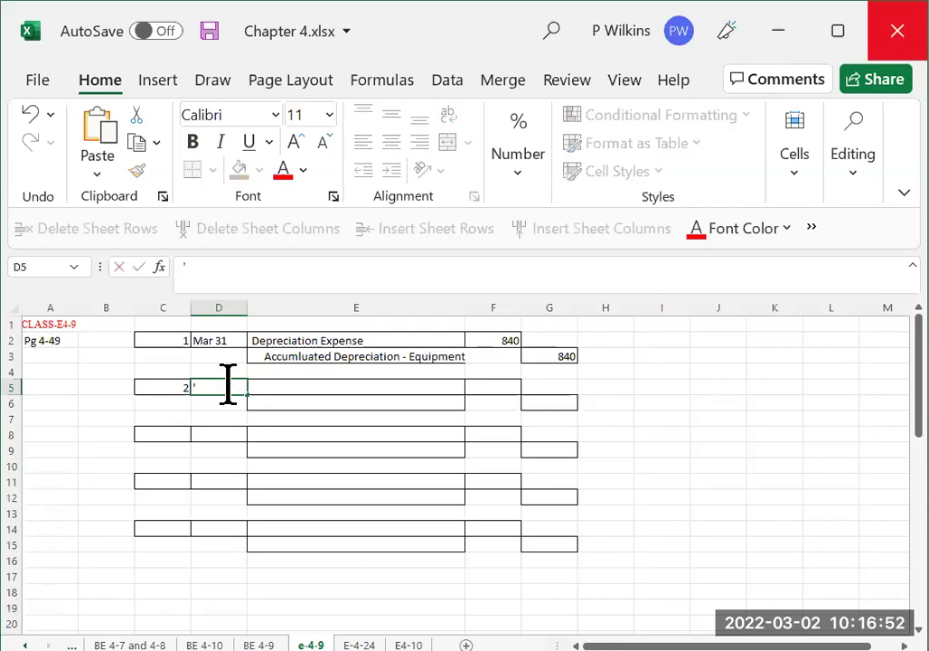
{"action": "type", "text": "Mar 31"}
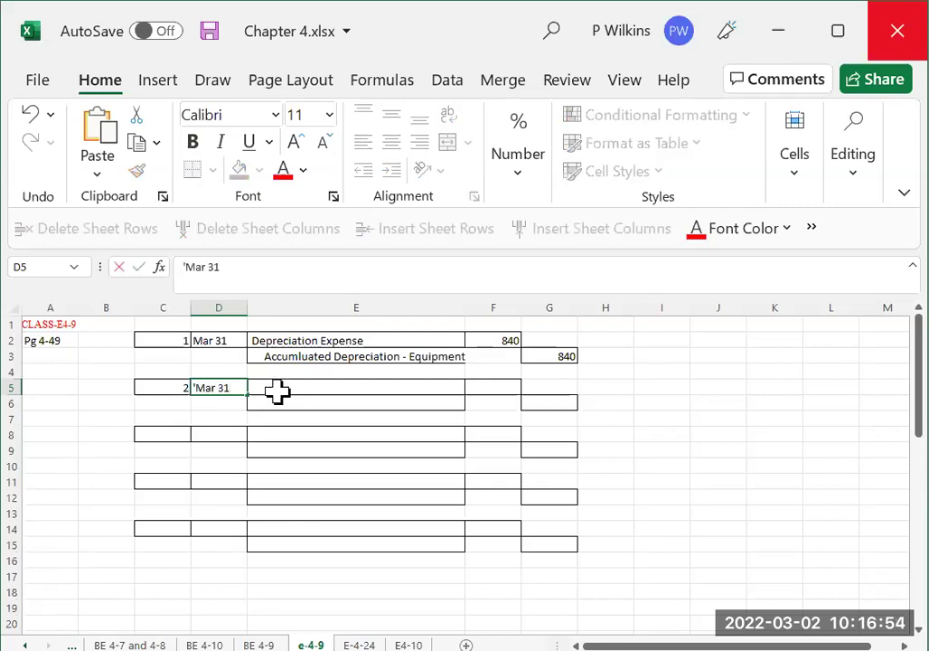
Step: Record the second entry's debit in row 5 as Unearned Rent Revenue with 6,200 in column F
{"action": "left_click", "coordinate": [278, 389]}
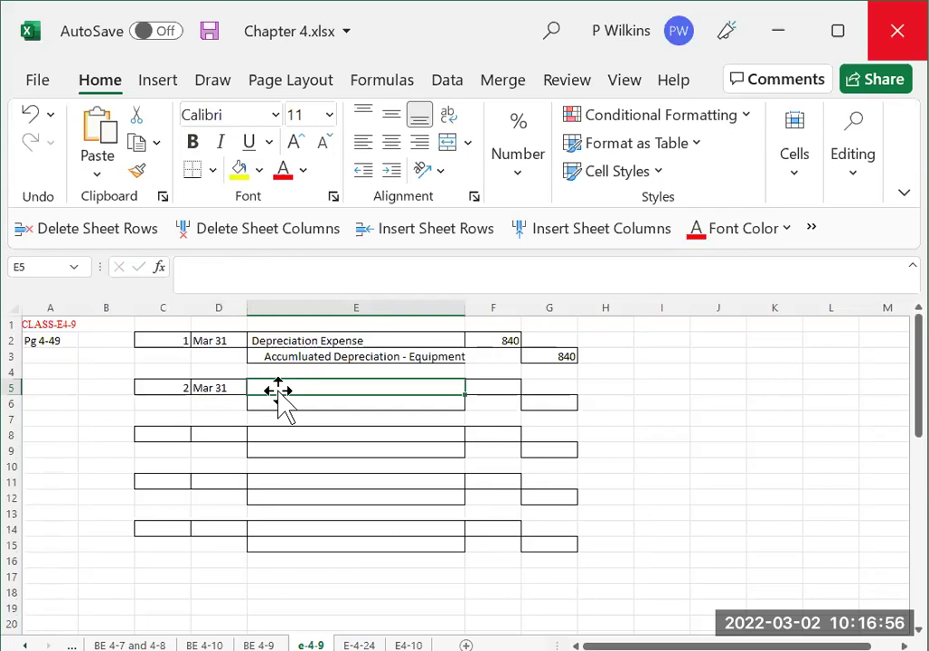
{"action": "type", "text": "U"}
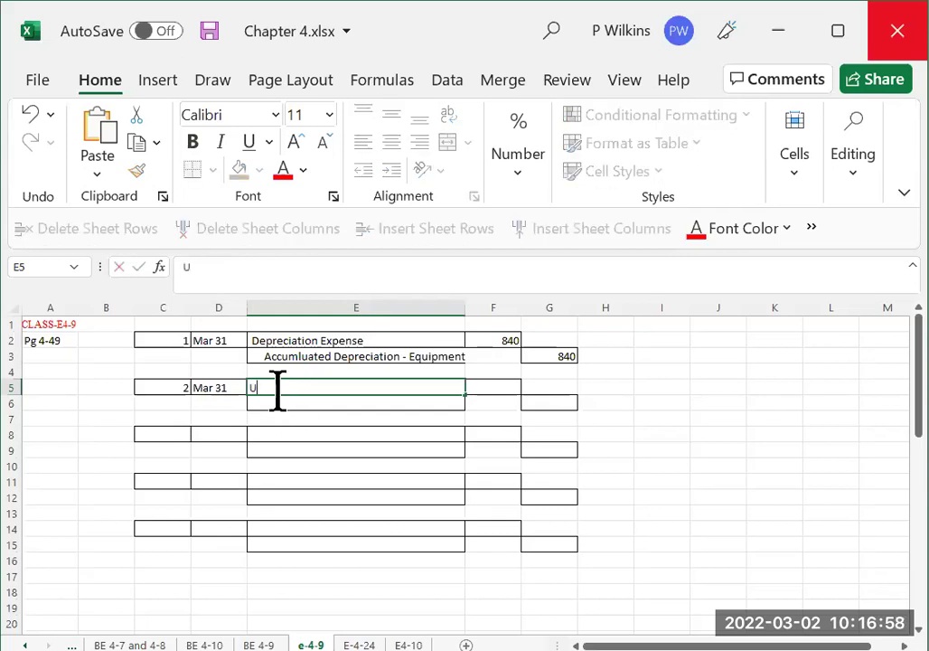
{"action": "type", "text": "nearned Re"}
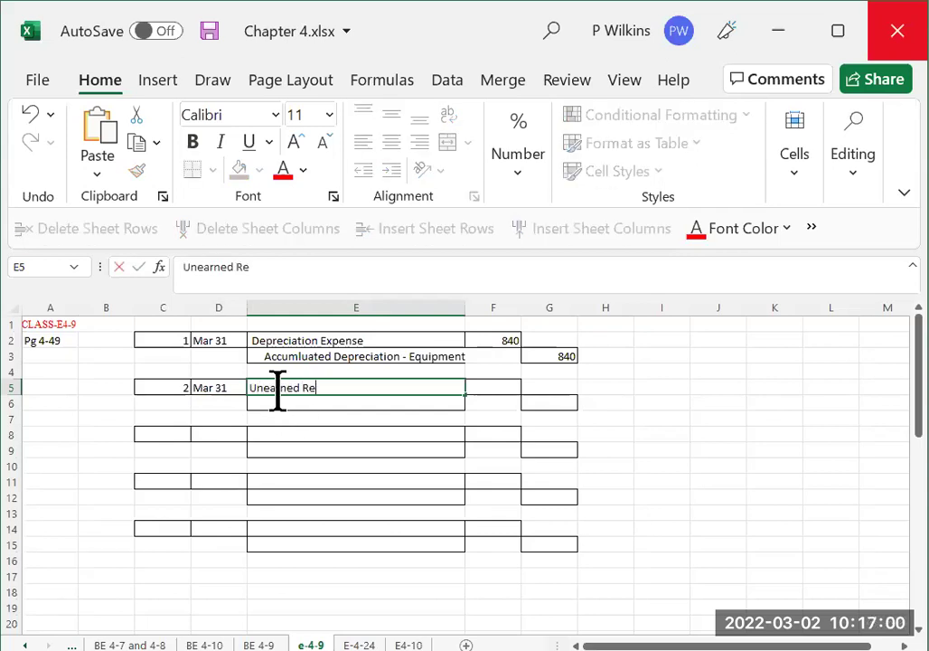
{"action": "type", "text": "nt Revenue"}
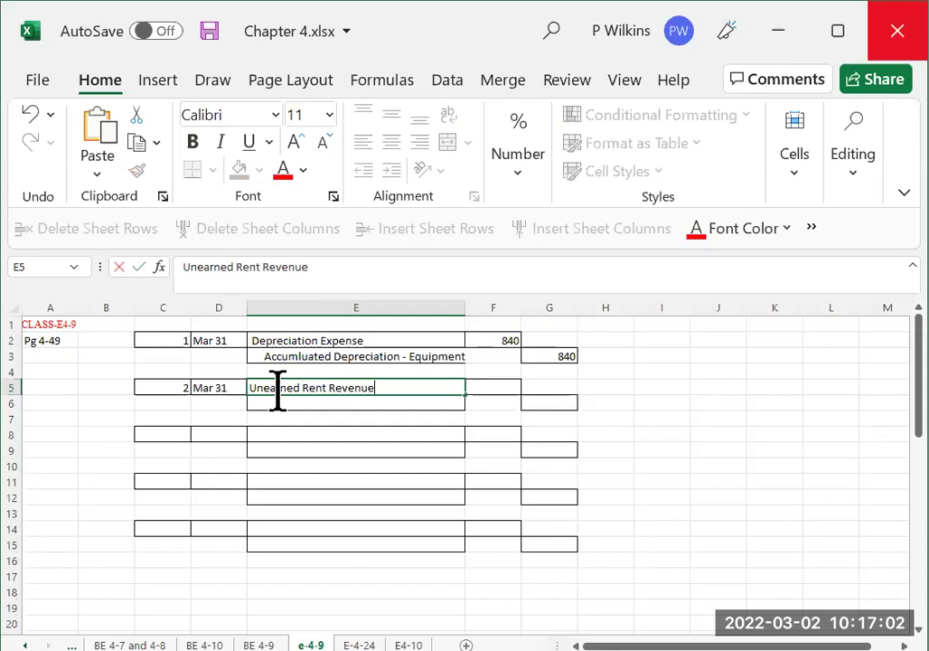
{"action": "left_click", "coordinate": [489, 386]}
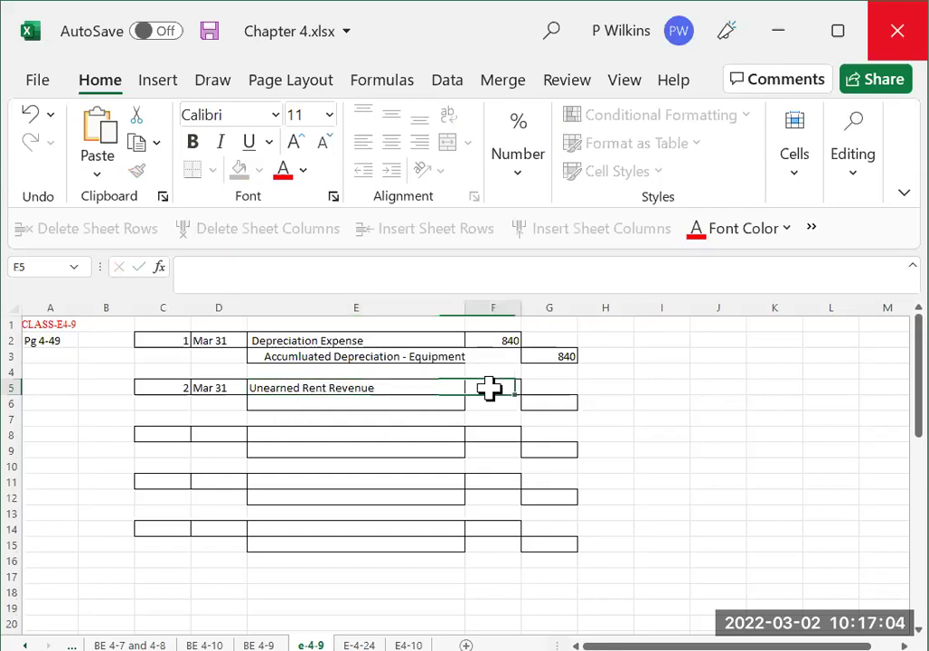
{"action": "type", "text": "6,200"}
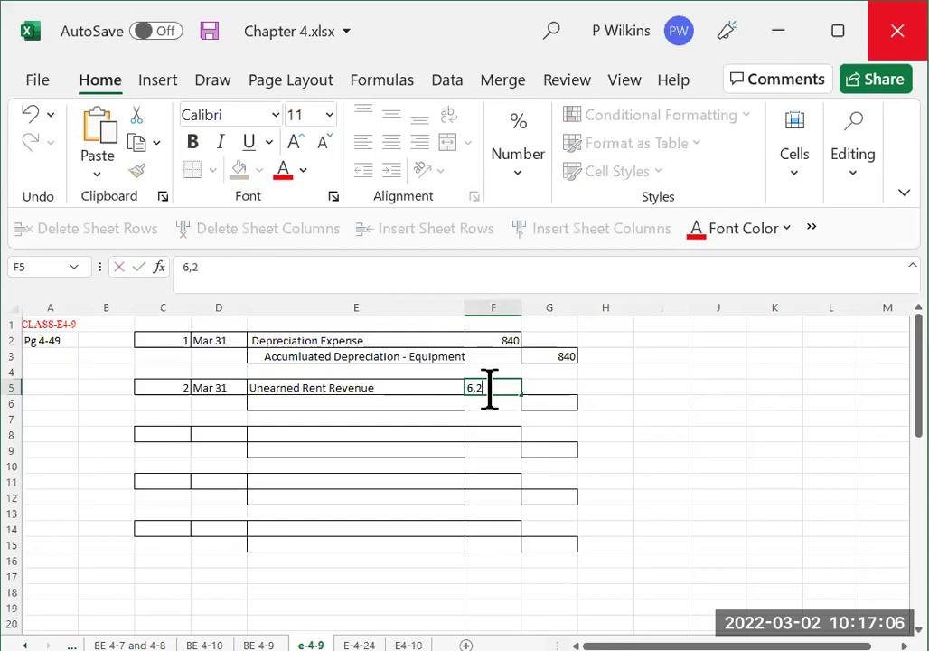
Step: Record the second entry's credit in row 6 as indented Rent Revenue with 6,200 in column G
{"action": "left_click", "coordinate": [409, 400]}
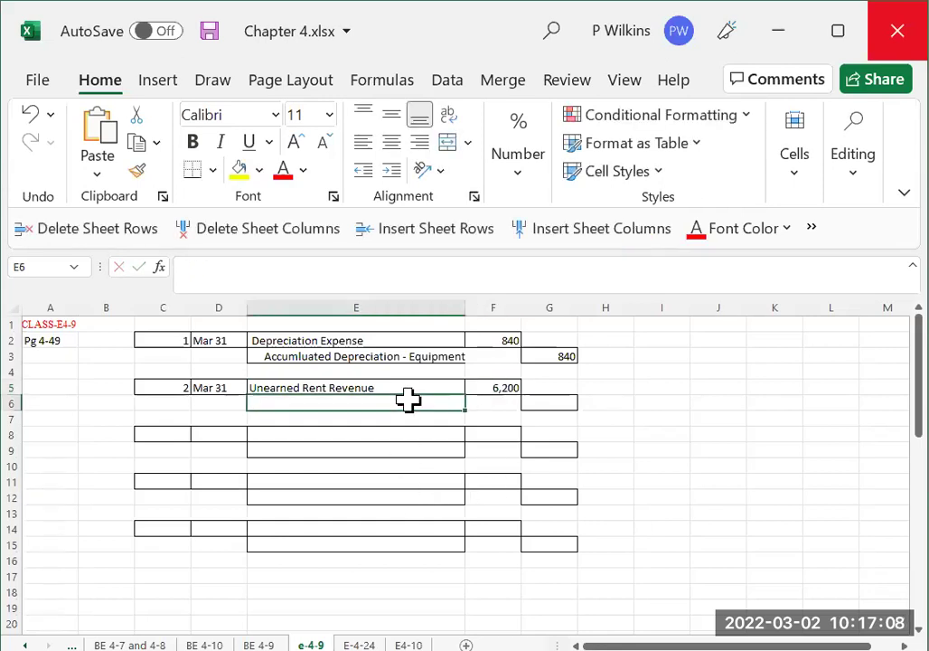
{"action": "double_click", "coordinate": [409, 403]}
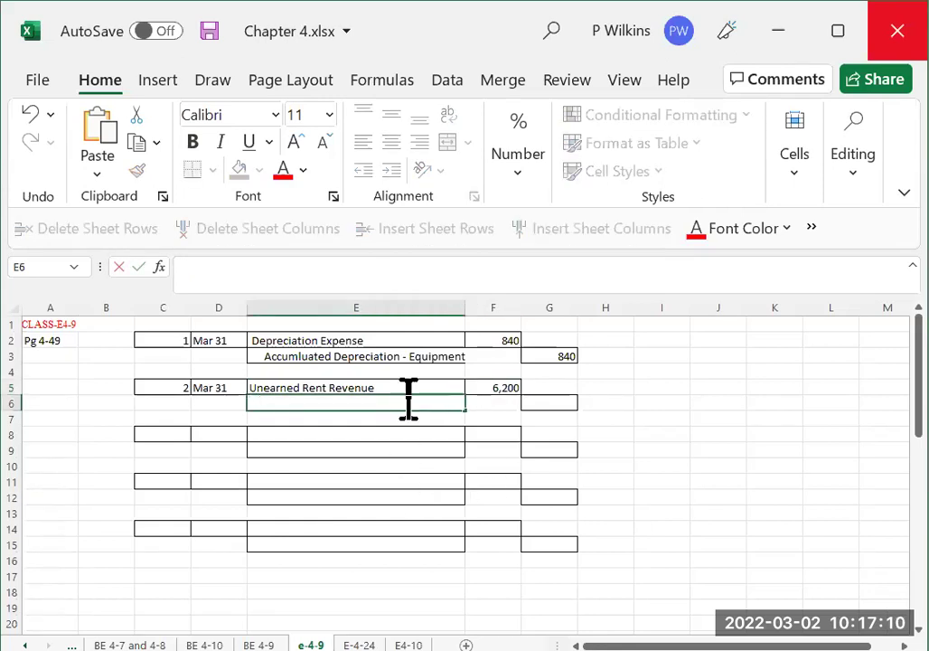
{"action": "type", "text": "Rent Rev"}
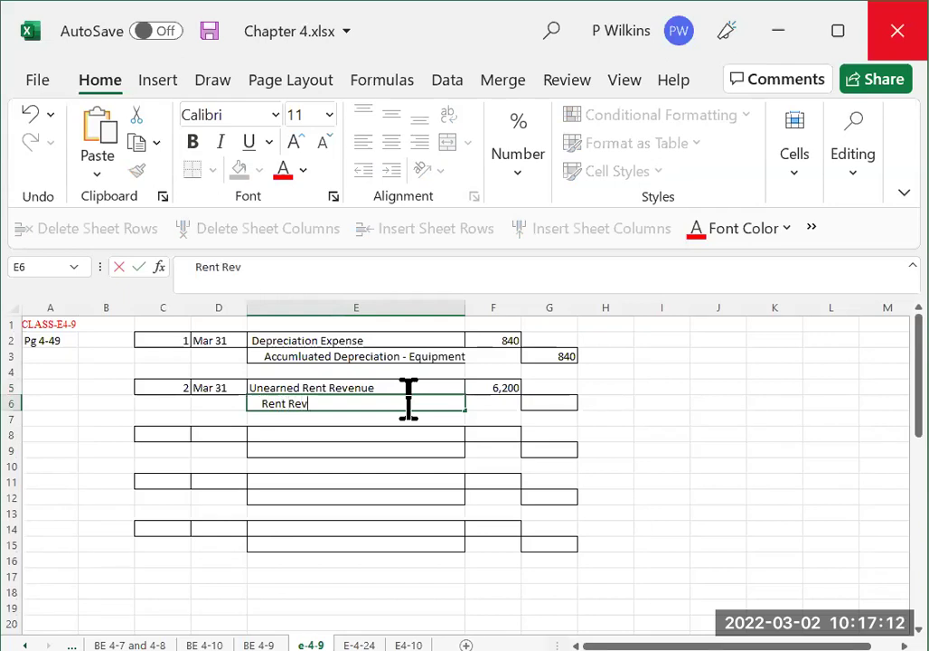
{"action": "type", "text": "enue"}
{"action": "left_click", "coordinate": [545, 404]}
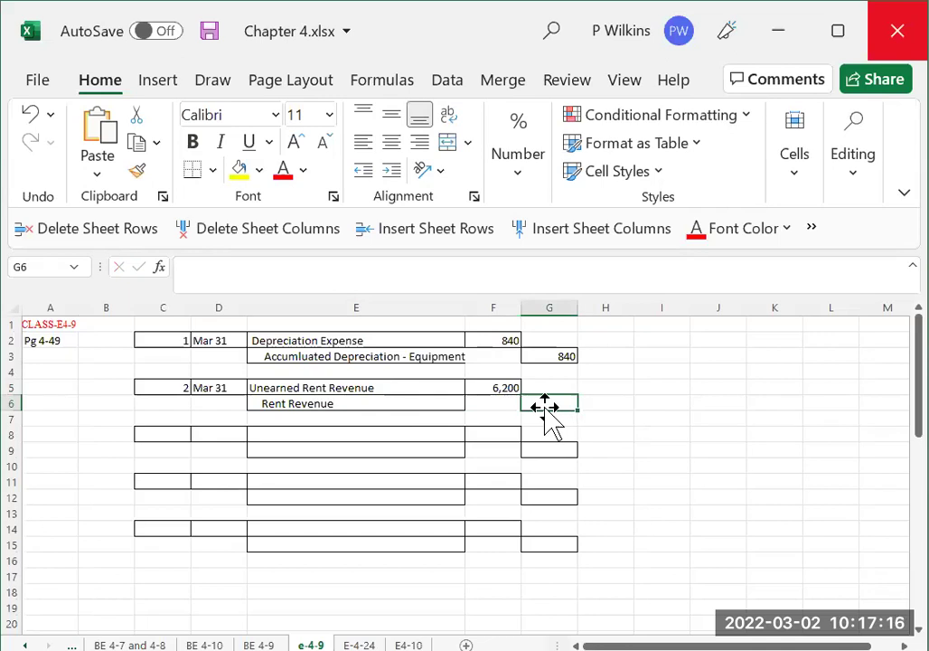
{"action": "type", "text": "6,200"}
{"action": "key", "text": "Return"}
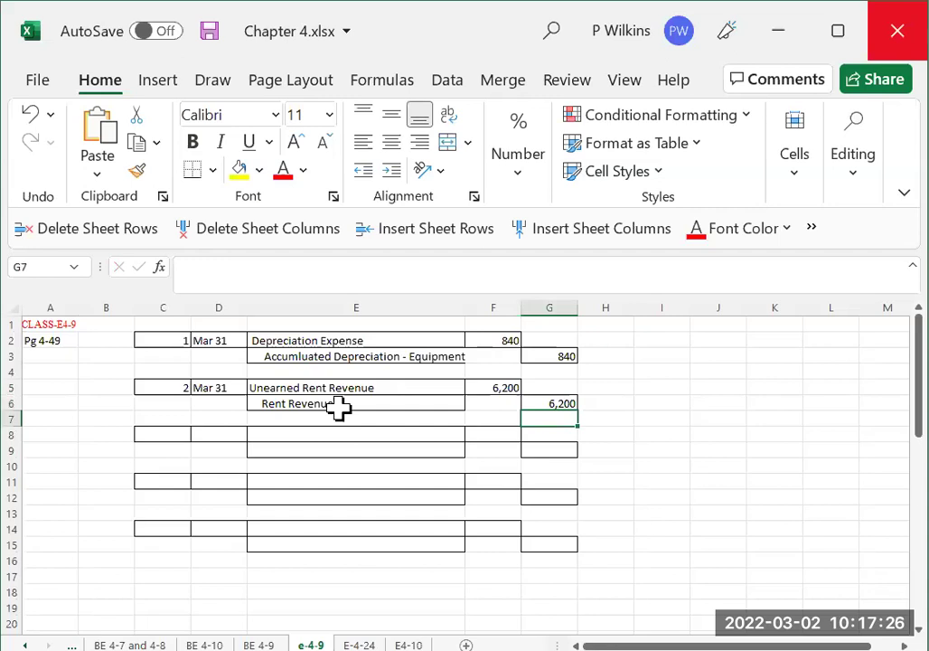
Step: Number the third journal entry 3 in C8 and date it Mar 31 as text in D8
{"action": "left_click", "coordinate": [186, 436]}
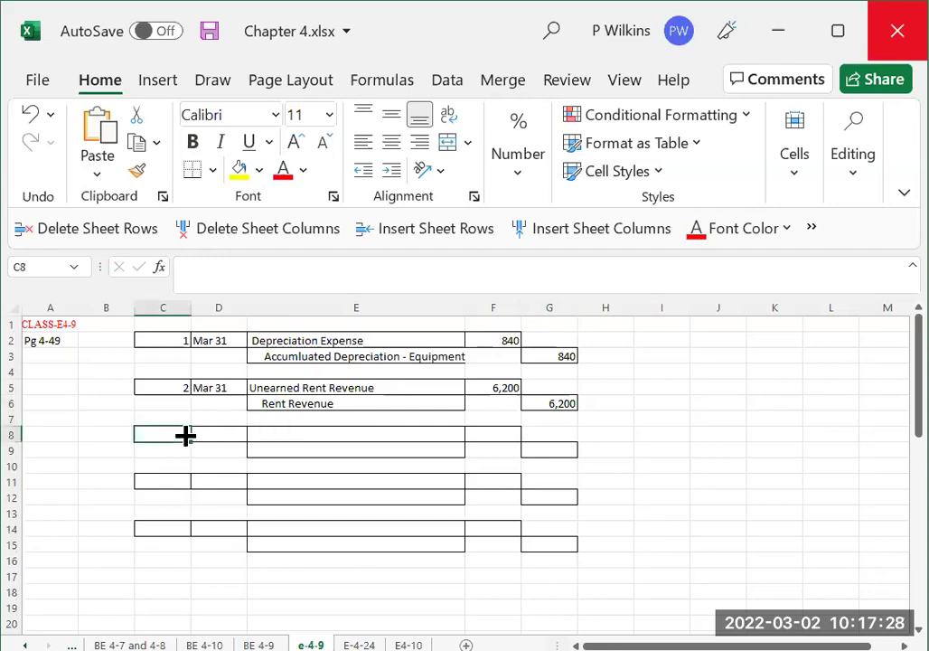
{"action": "type", "text": "3."}
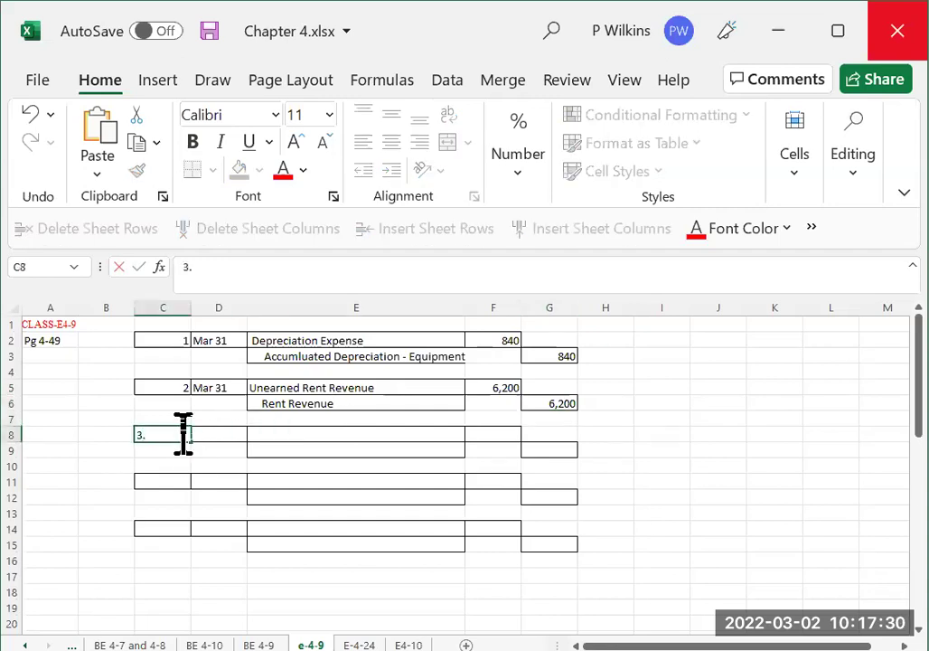
{"action": "left_click", "coordinate": [214, 435]}
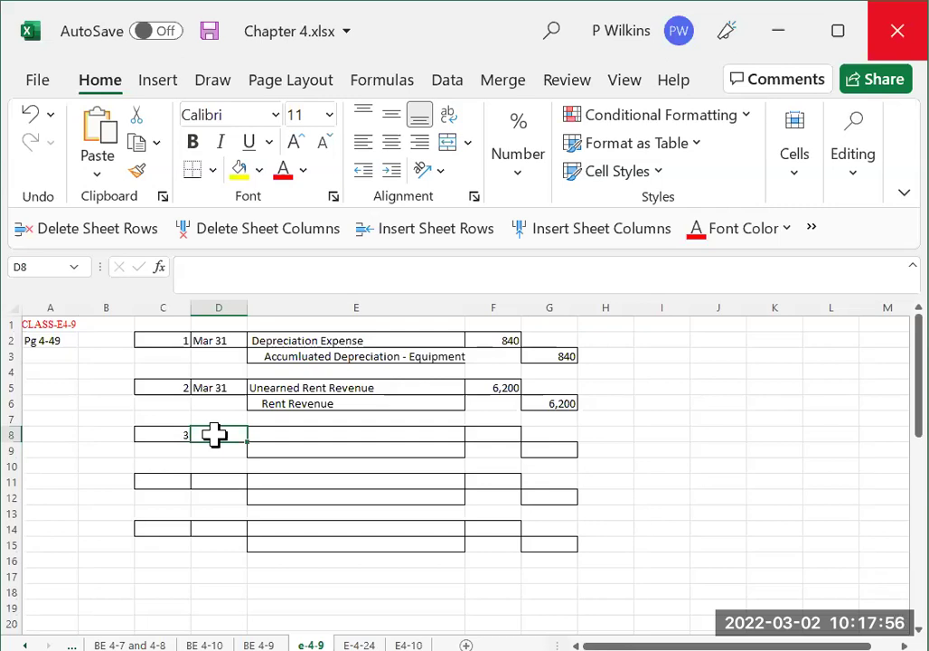
{"action": "type", "text": "'Mar"}
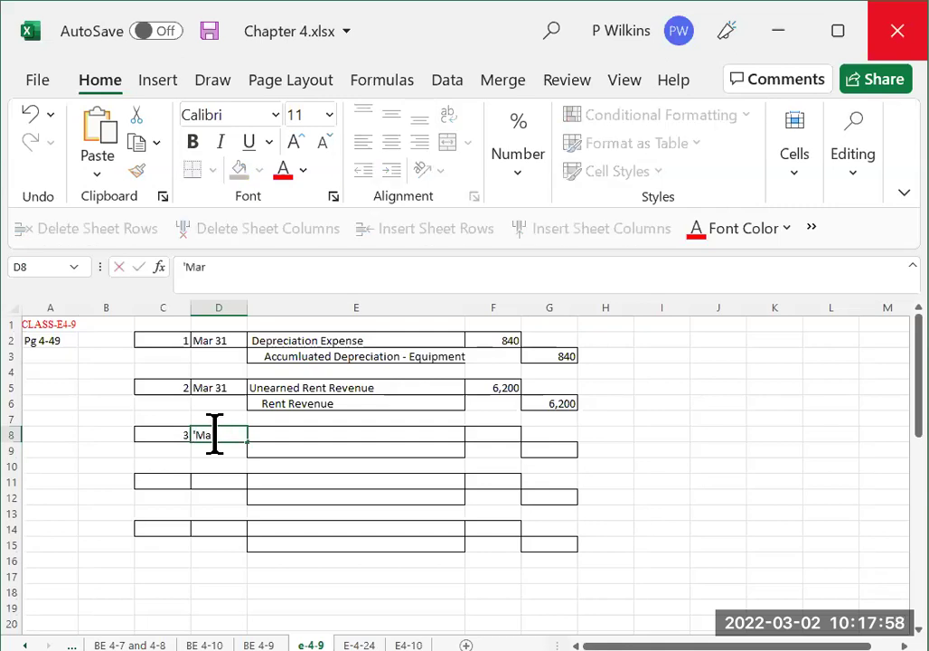
{"action": "type", "text": " 31"}
{"action": "left_click", "coordinate": [278, 437]}
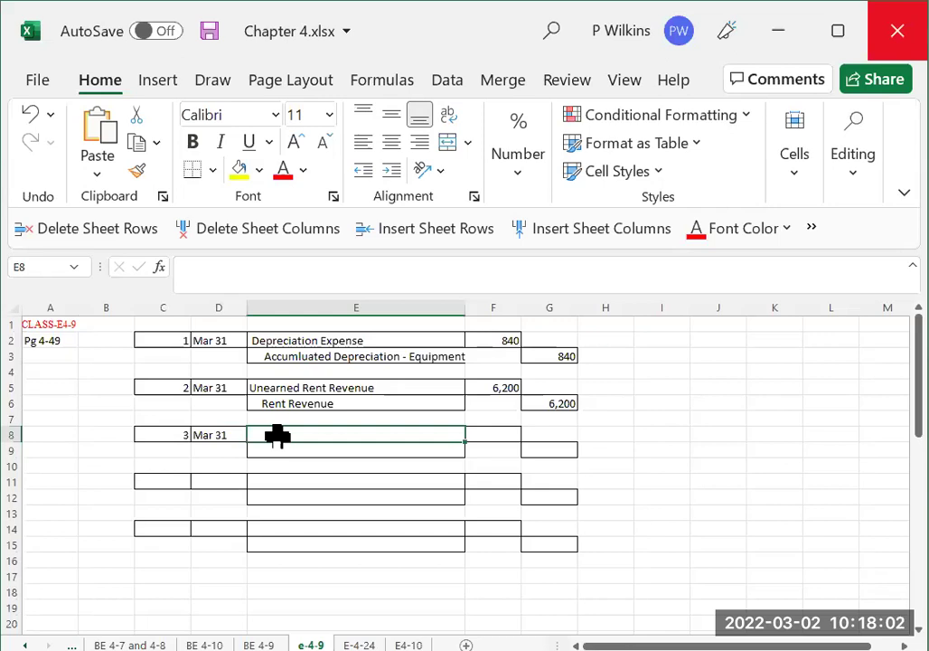
Step: Record the third entry's debit in row 8 as Interest Expense with 400 in column F
{"action": "type", "text": "Interest Expense"}
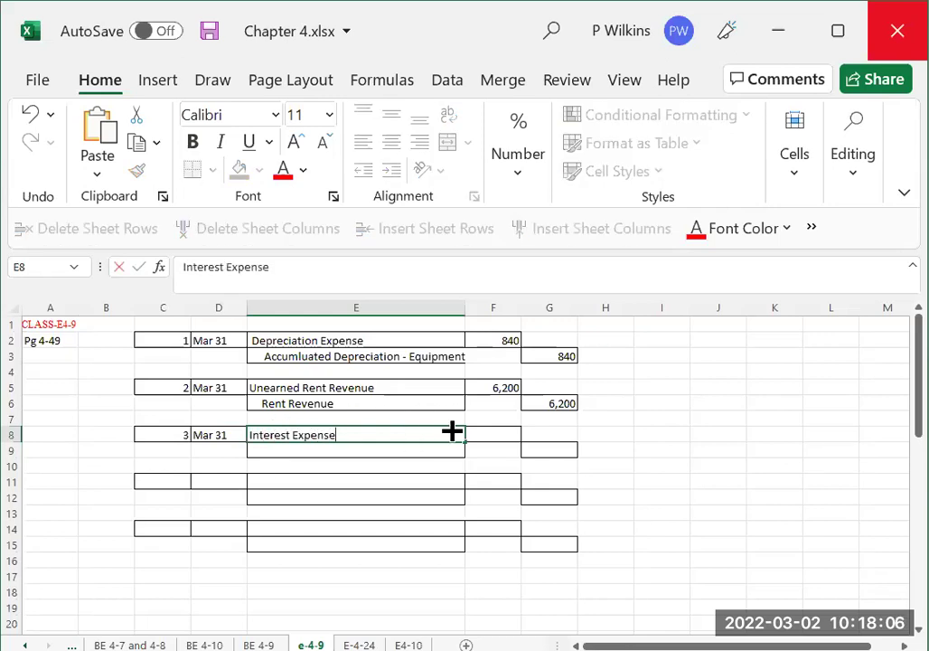
{"action": "left_click", "coordinate": [485, 438]}
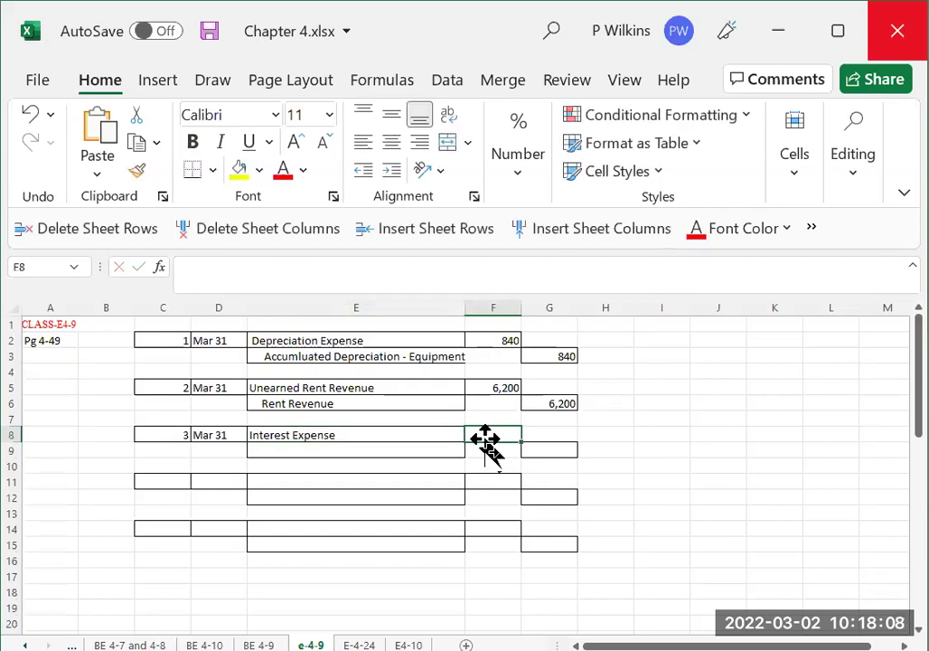
{"action": "type", "text": "400."}
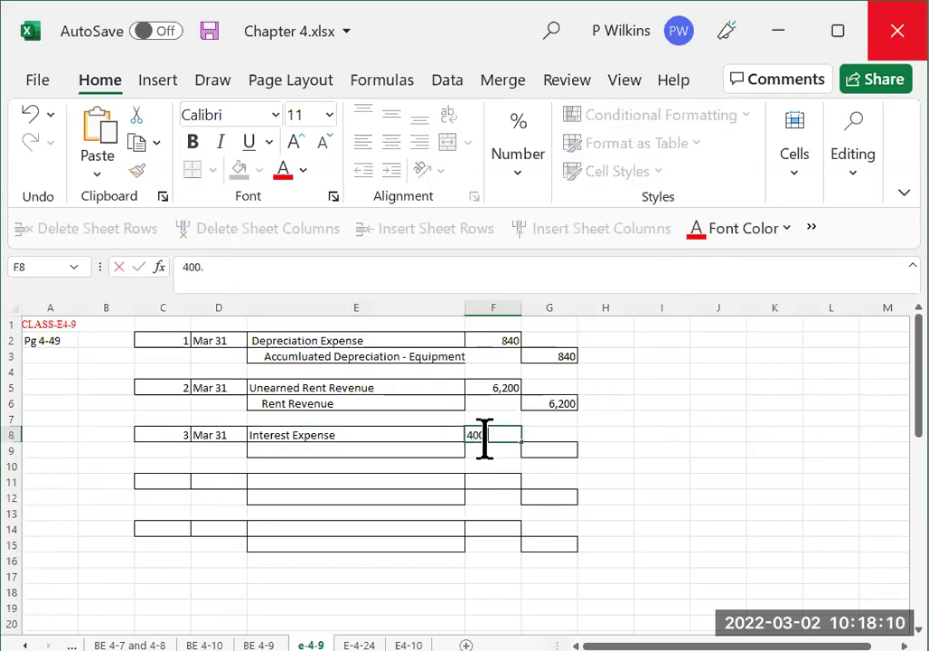
{"action": "key", "text": "Return"}
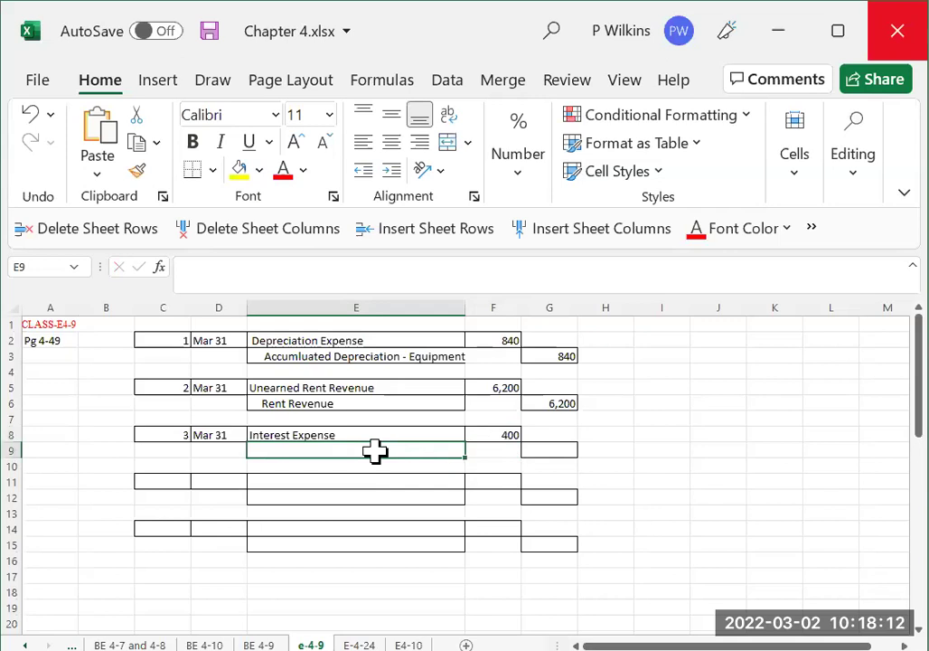
Step: Record the third entry's credit in row 9 as indented Interest Payable with 400 in column G
{"action": "double_click", "coordinate": [375, 451]}
{"action": "type", "text": "Intereste"}
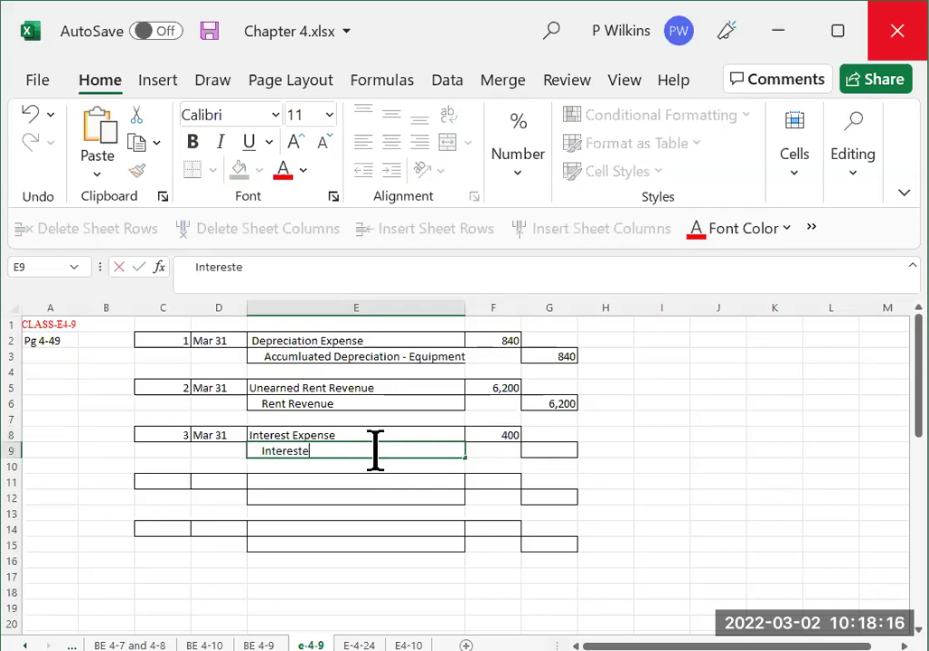
{"action": "key", "text": "BackSpace"}
{"action": "key", "text": "BackSpace"}
{"action": "type", "text": "t Payable"}
{"action": "left_click", "coordinate": [537, 454]}
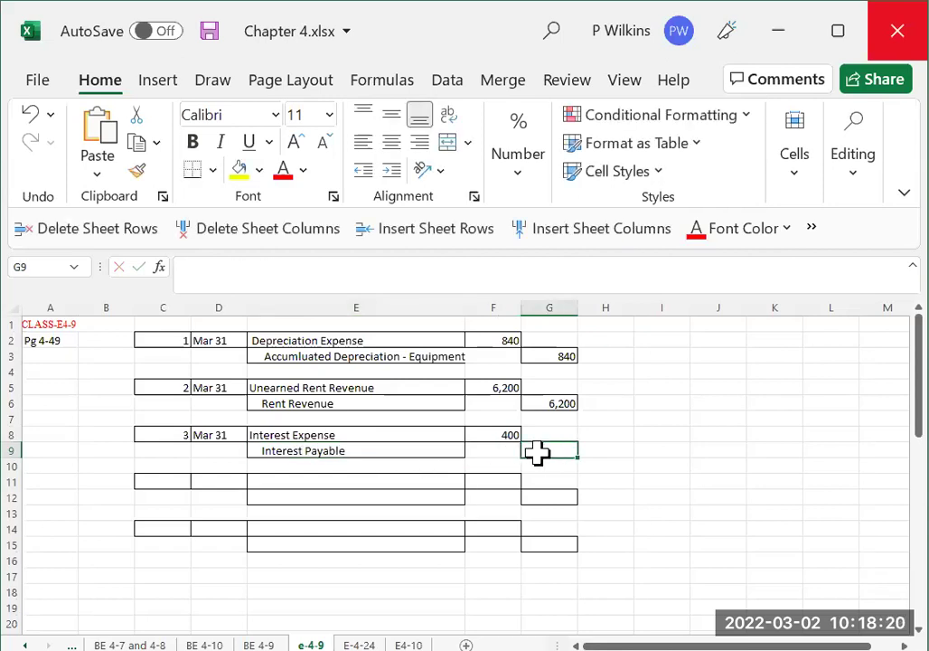
{"action": "type", "text": "400"}
{"action": "key", "text": "Return"}
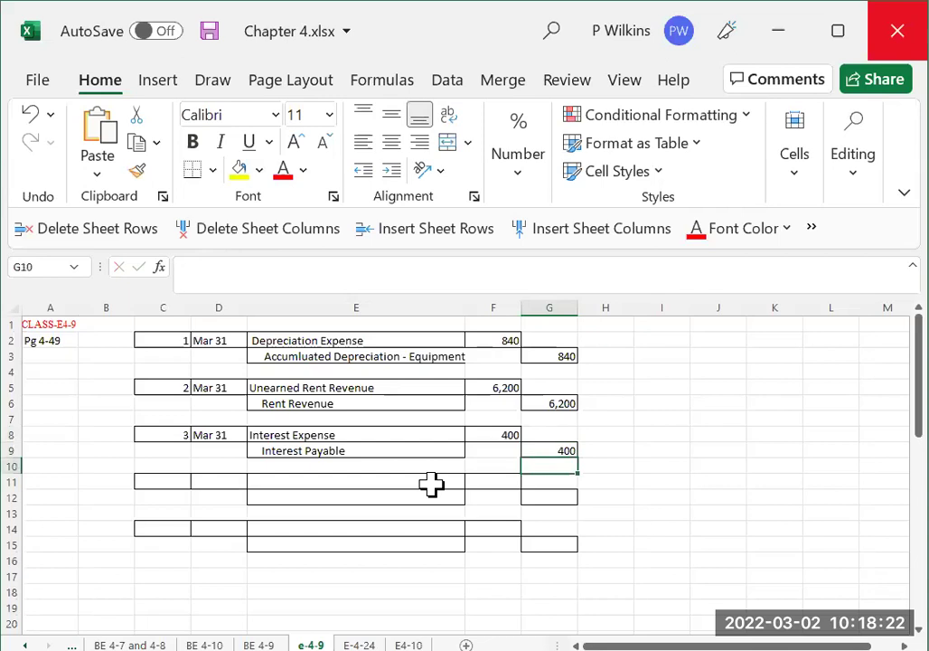
Step: Number the fourth journal entry 4 in C11 and date it Mar 31 as text in D11
{"action": "left_click", "coordinate": [174, 481]}
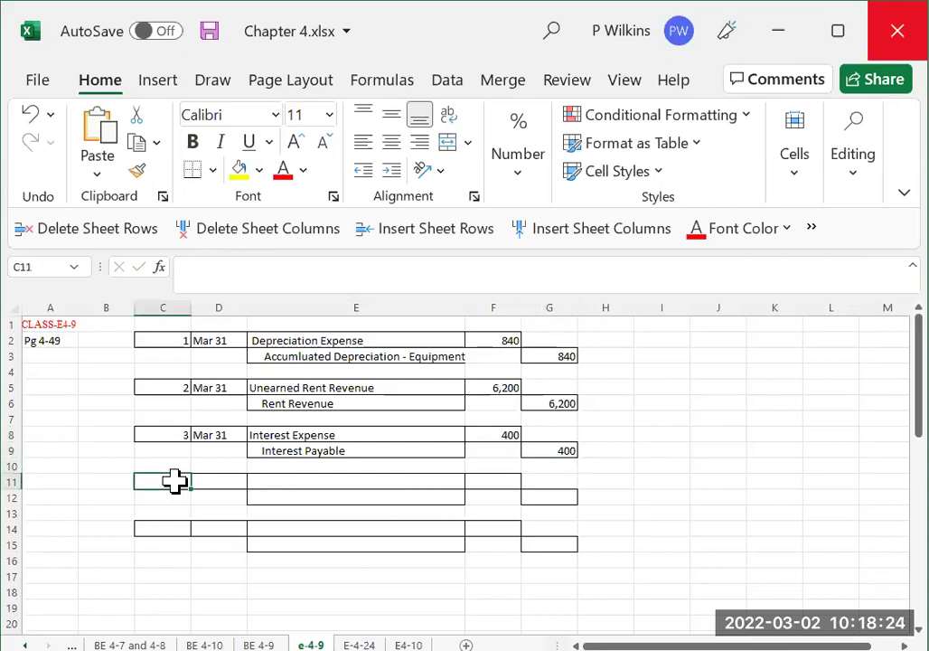
{"action": "type", "text": "4."}
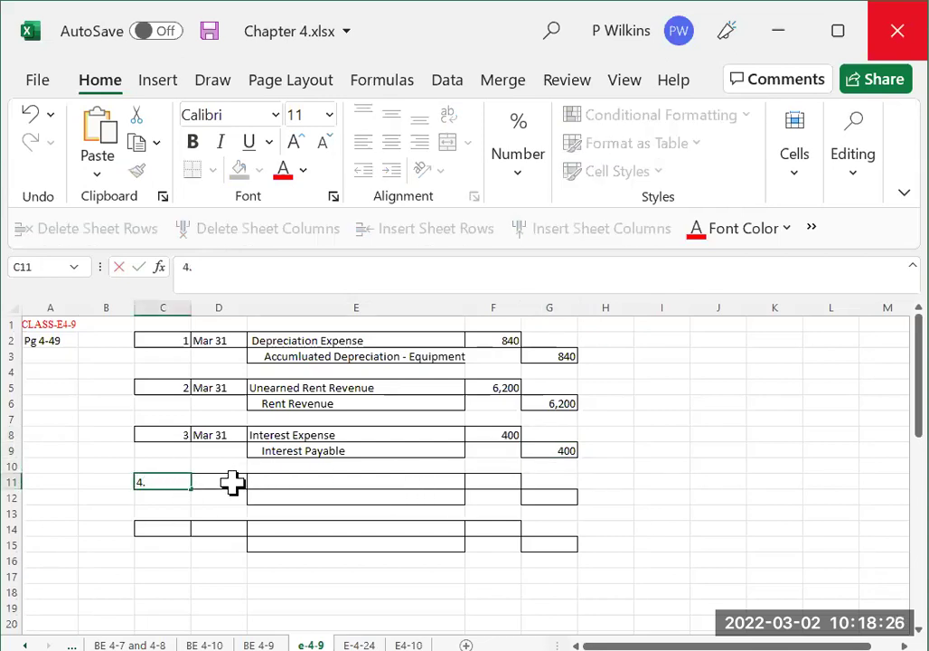
{"action": "left_click", "coordinate": [233, 482]}
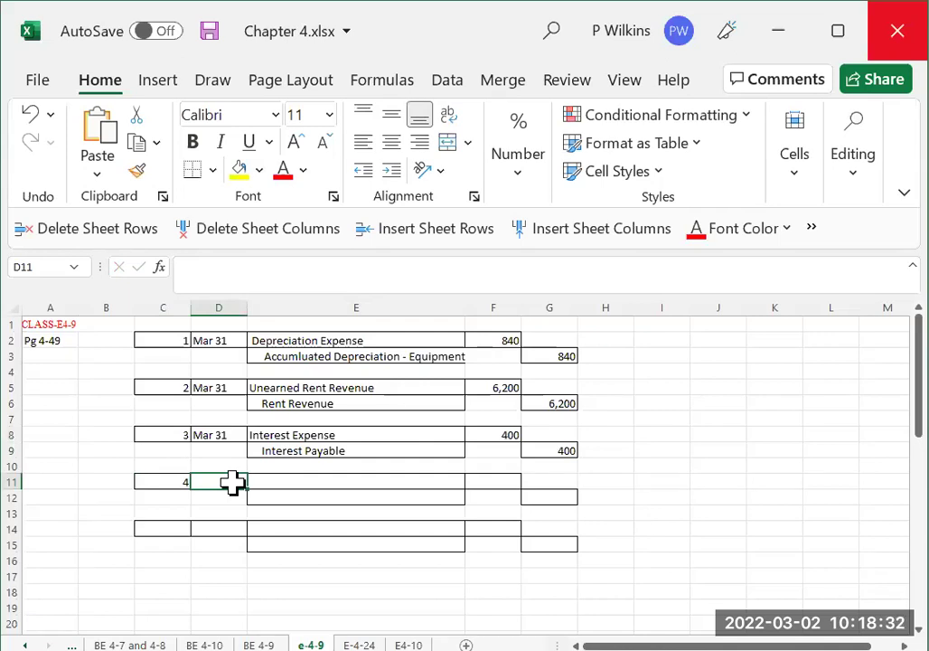
{"action": "type", "text": "'"}
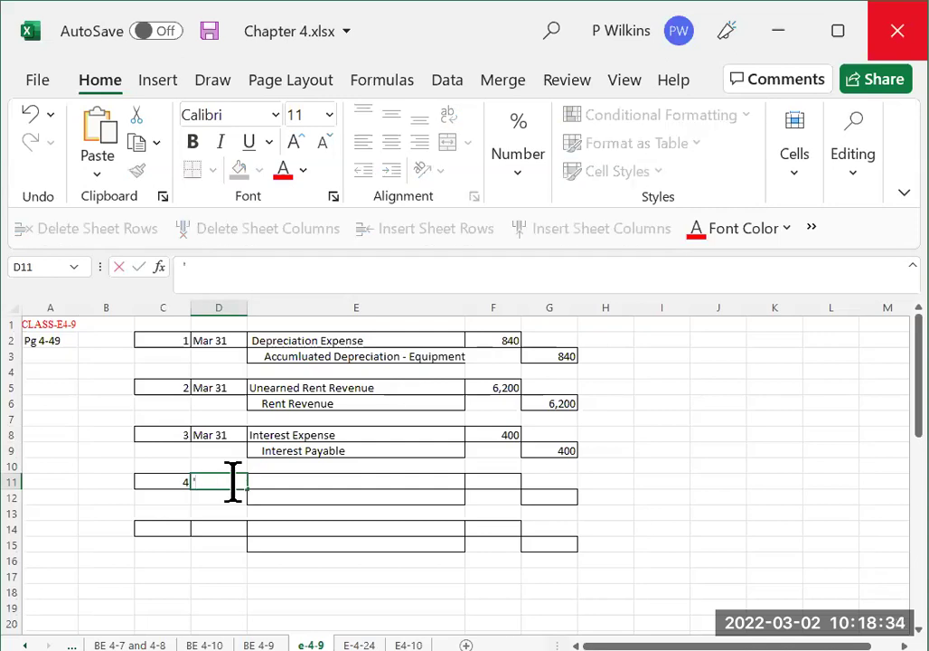
{"action": "type", "text": "Mar 31"}
{"action": "key", "text": "Return"}
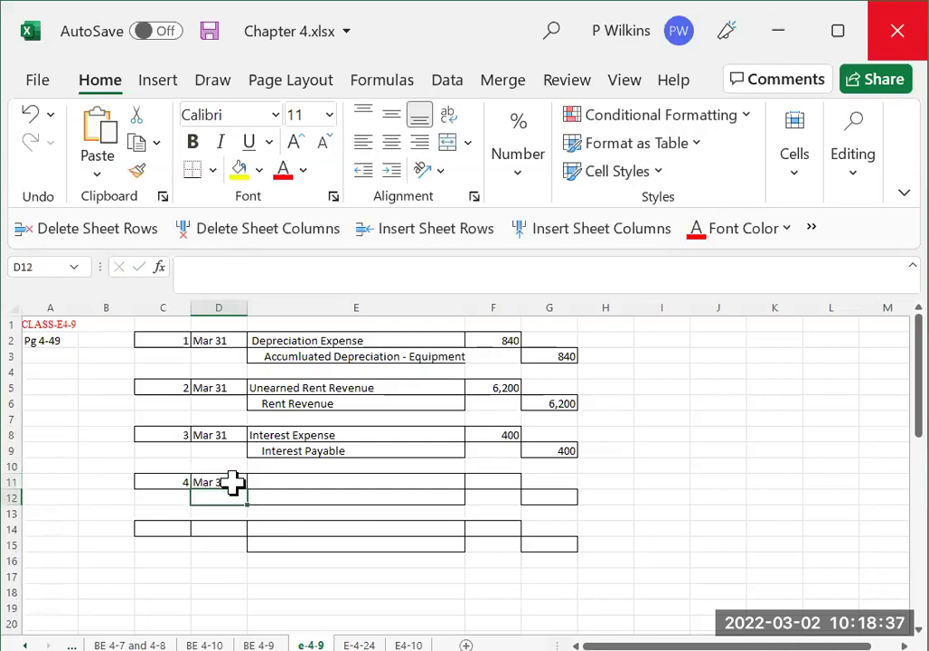
{"action": "left_click", "coordinate": [275, 480]}
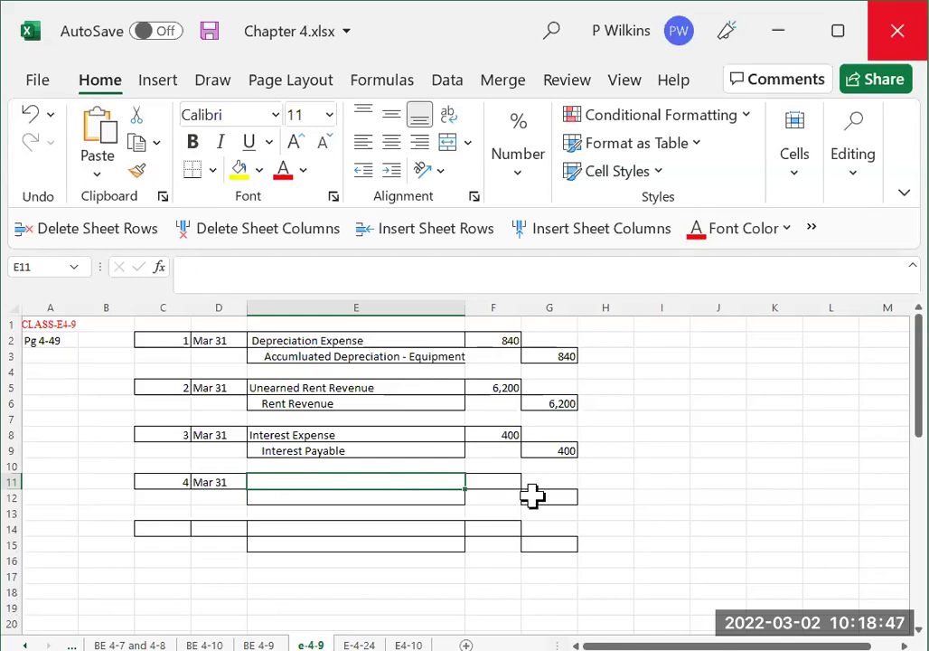
Step: Start a side calculation with supplies in I11, the label started in I12 and 3,000 in I13
{"action": "left_click", "coordinate": [658, 485]}
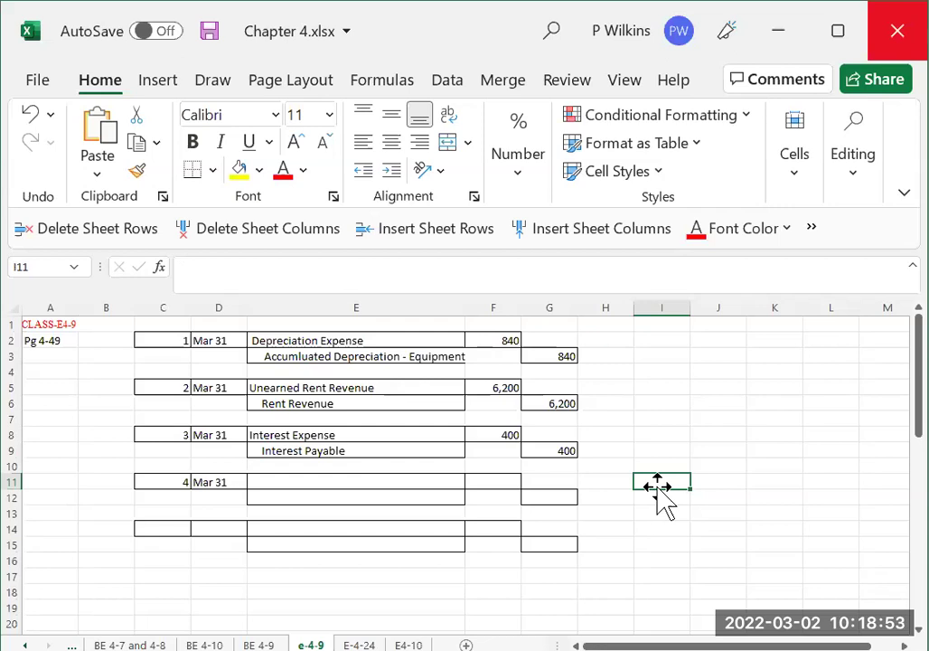
{"action": "double_click", "coordinate": [656, 486]}
{"action": "type", "text": "supplies"}
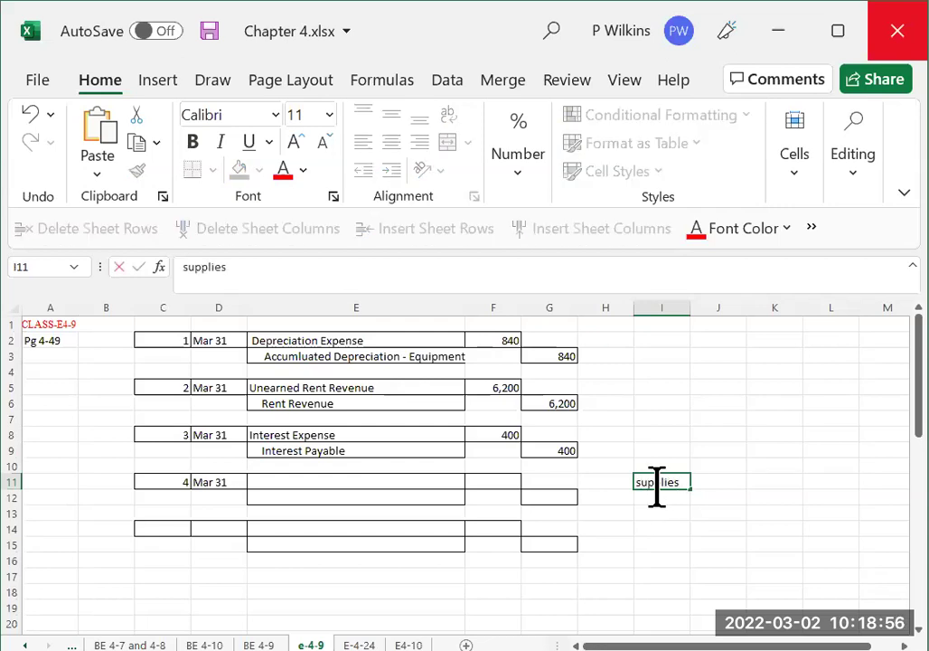
{"action": "key", "text": "Return"}
{"action": "type", "text": "starte"}
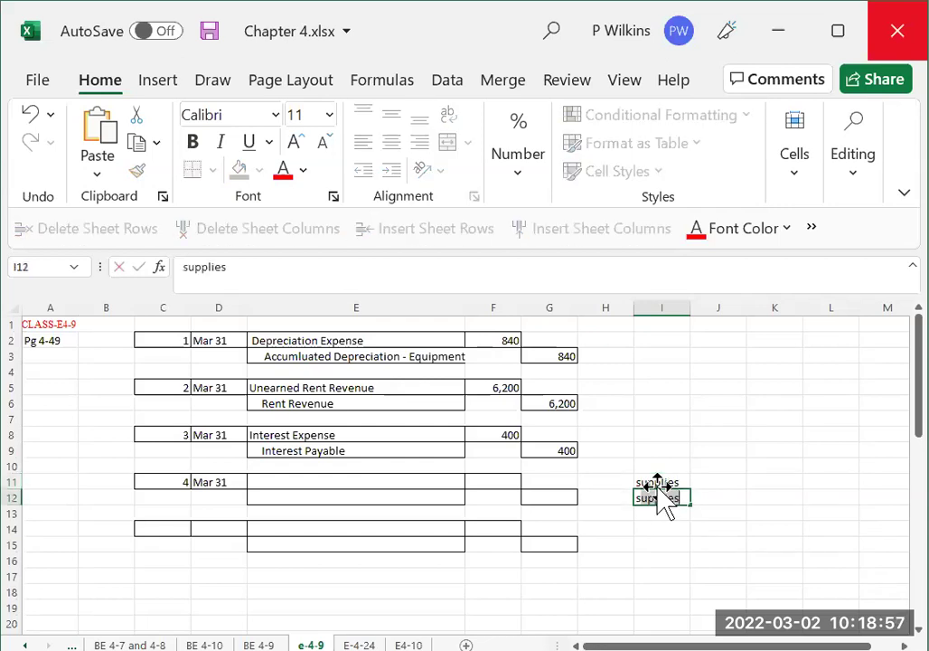
{"action": "type", "text": "d"}
{"action": "key", "text": "Return"}
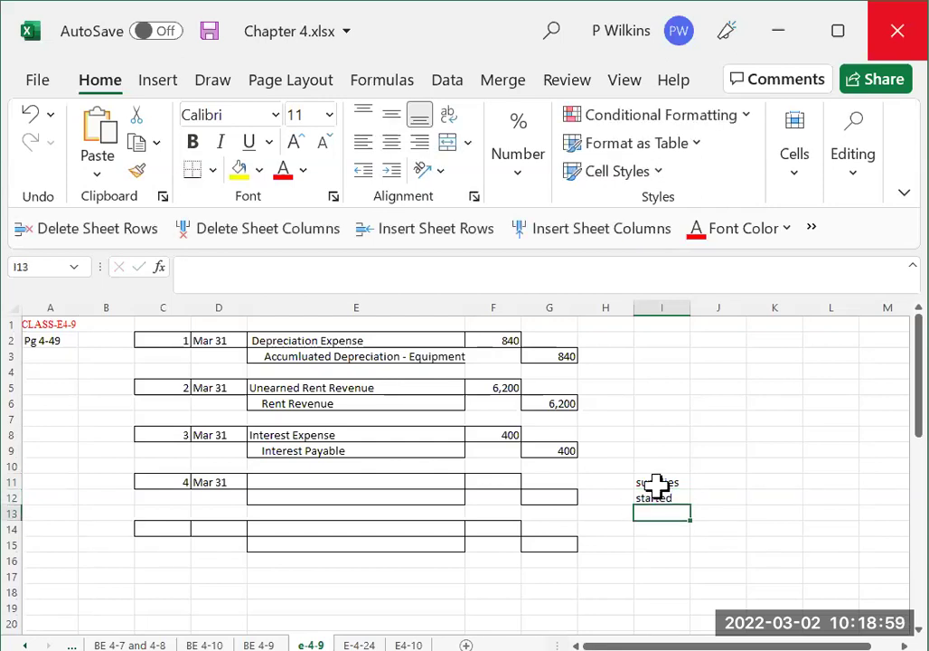
{"action": "type", "text": "3,000"}
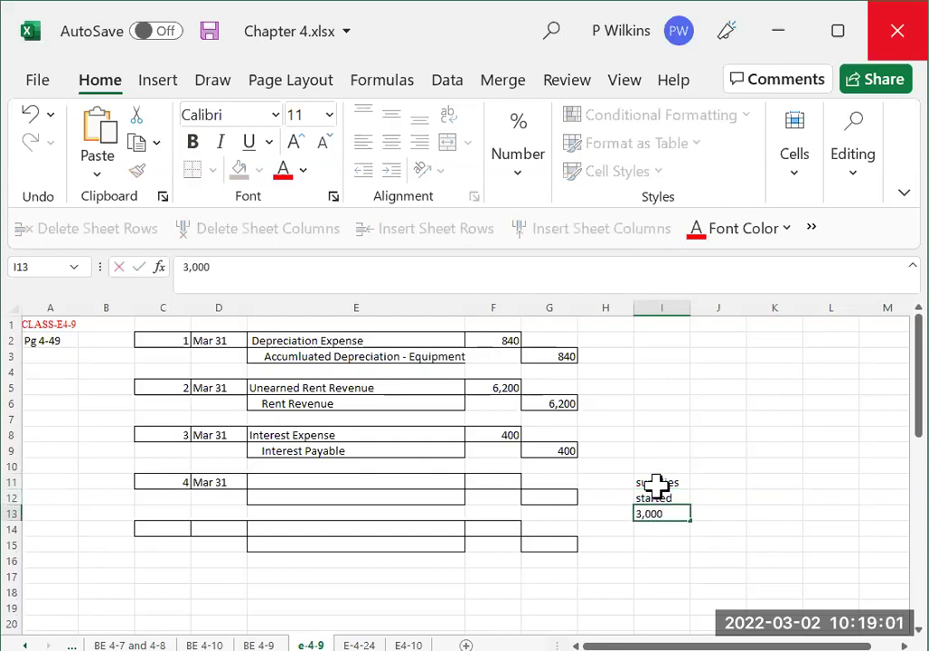
Step: Add the label end in J12 with 850 in J13, and enter the supplies used, 2,150, in K13
{"action": "left_click", "coordinate": [720, 498]}
{"action": "type", "text": "end"}
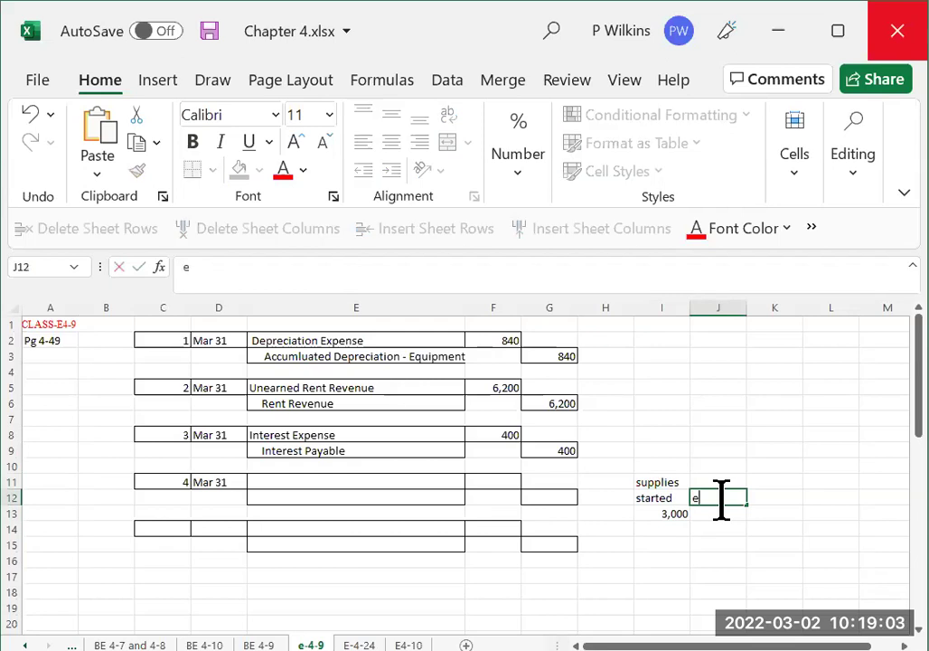
{"action": "left_click", "coordinate": [723, 512]}
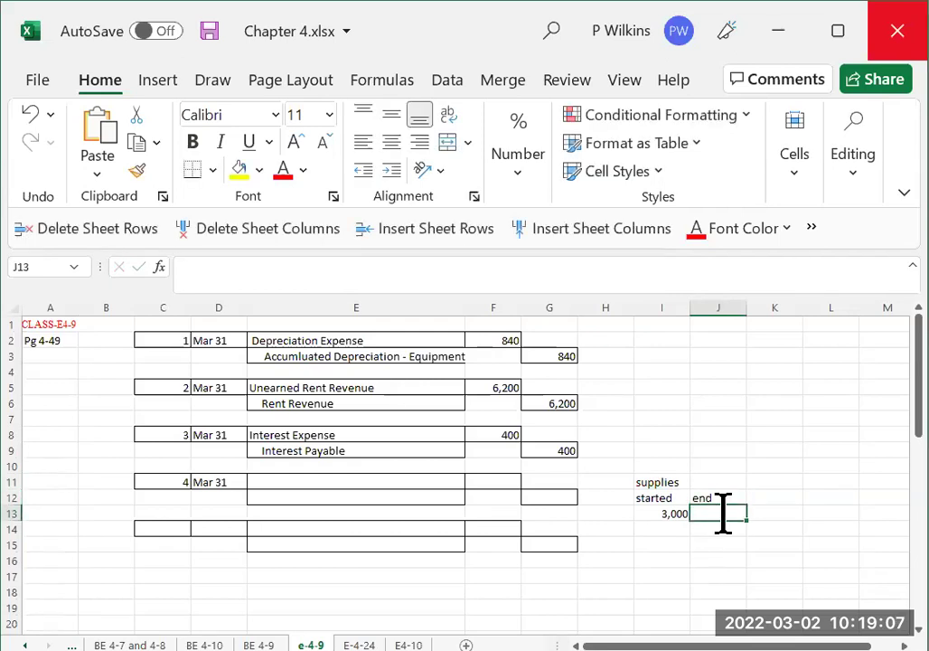
{"action": "type", "text": "850"}
{"action": "left_click", "coordinate": [783, 513]}
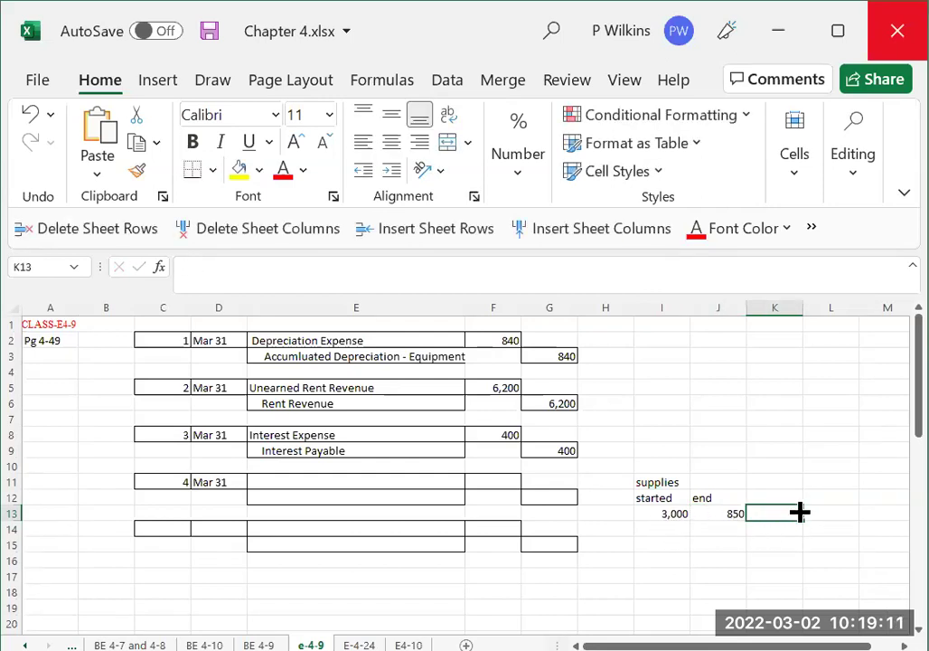
{"action": "type", "text": "2,1"}
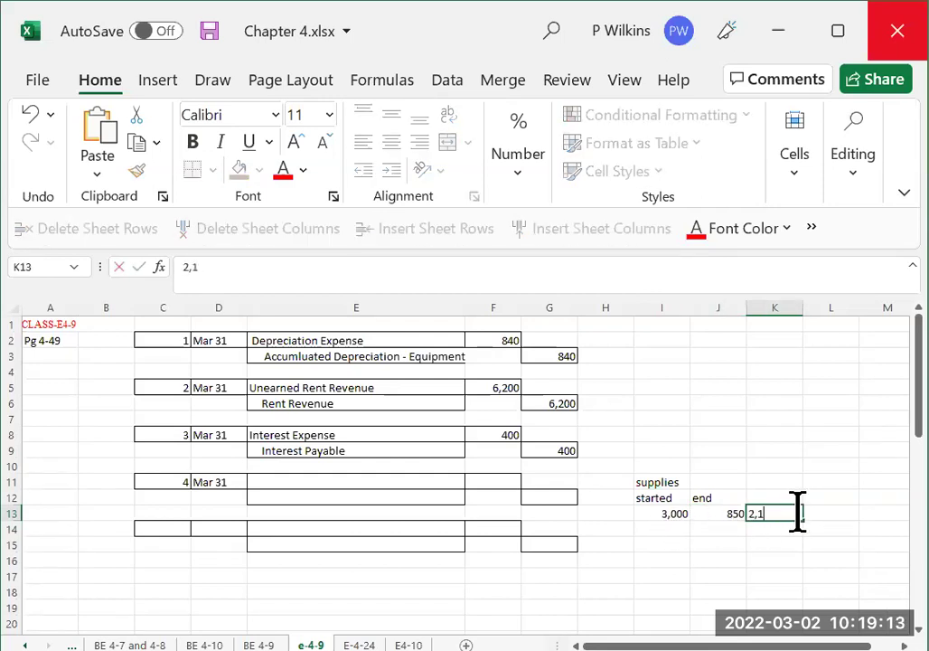
{"action": "type", "text": "50"}
{"action": "key", "text": "Return"}
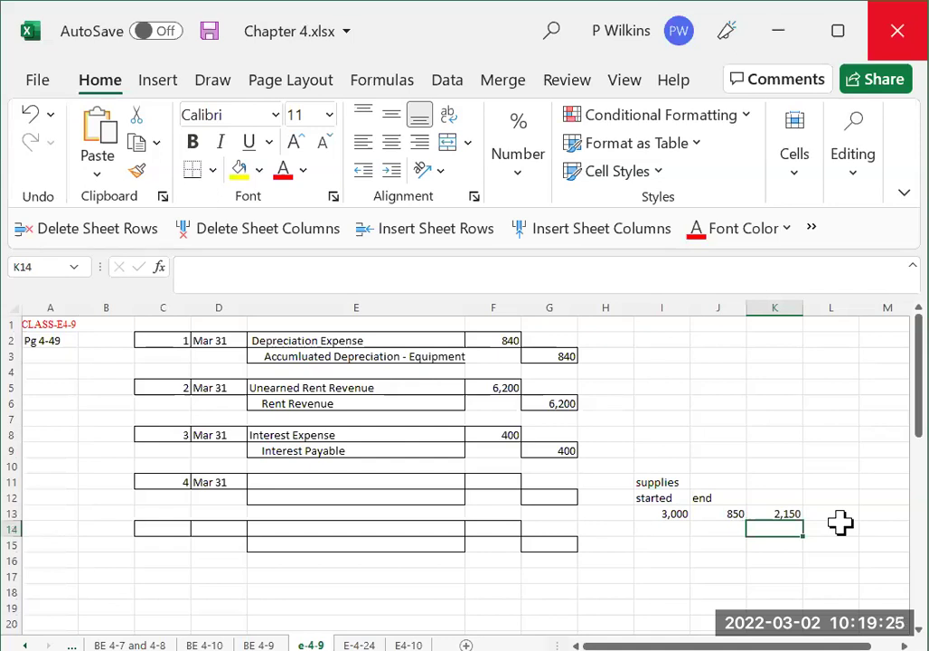
Step: Record the fourth entry's debit in row 11 as Supplies Expense with 2,150 in column F
{"action": "left_click", "coordinate": [371, 484]}
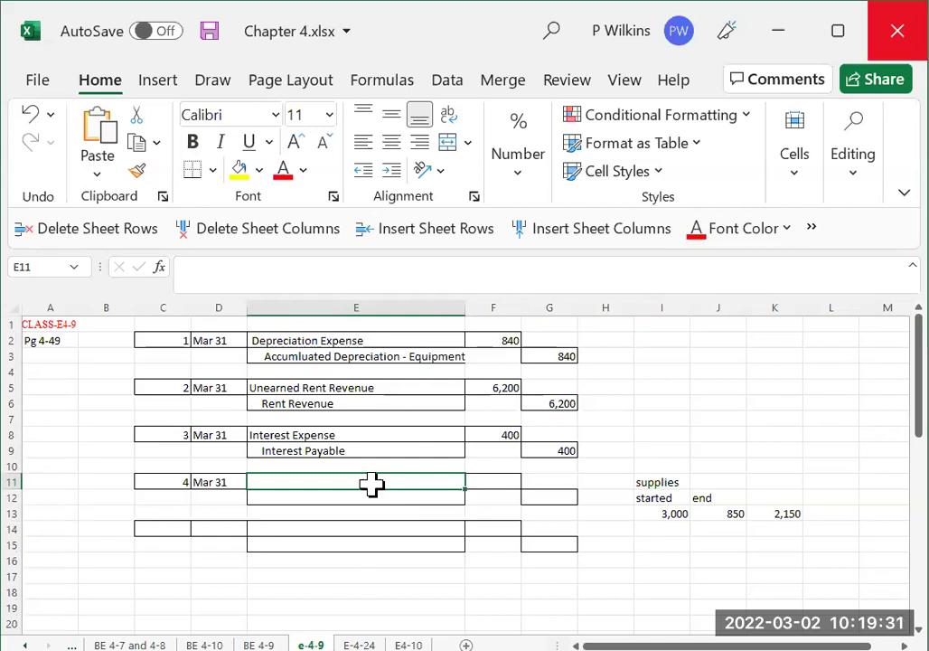
{"action": "type", "text": "Supplie"}
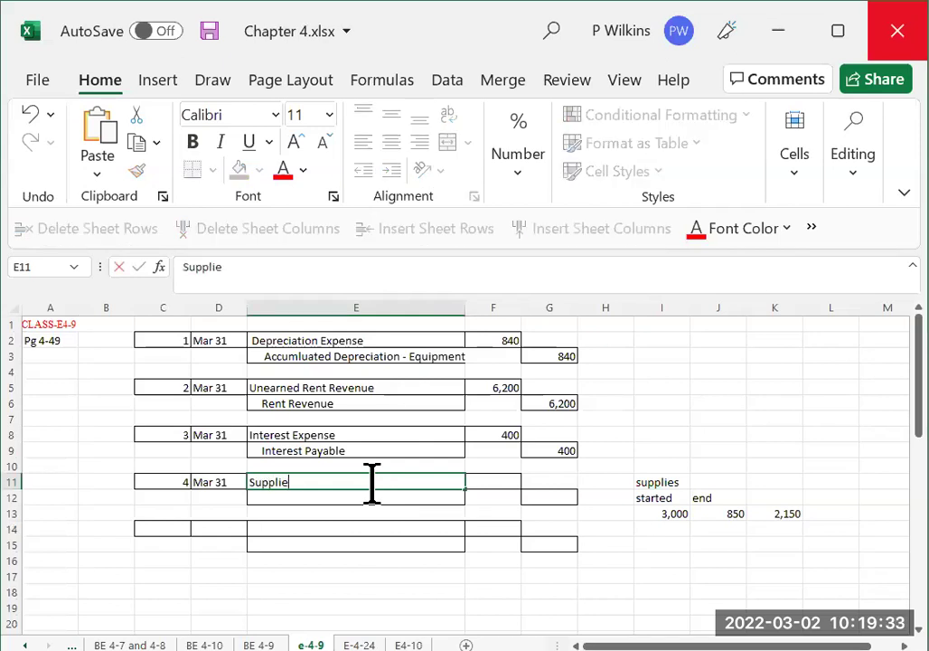
{"action": "type", "text": "s Expense"}
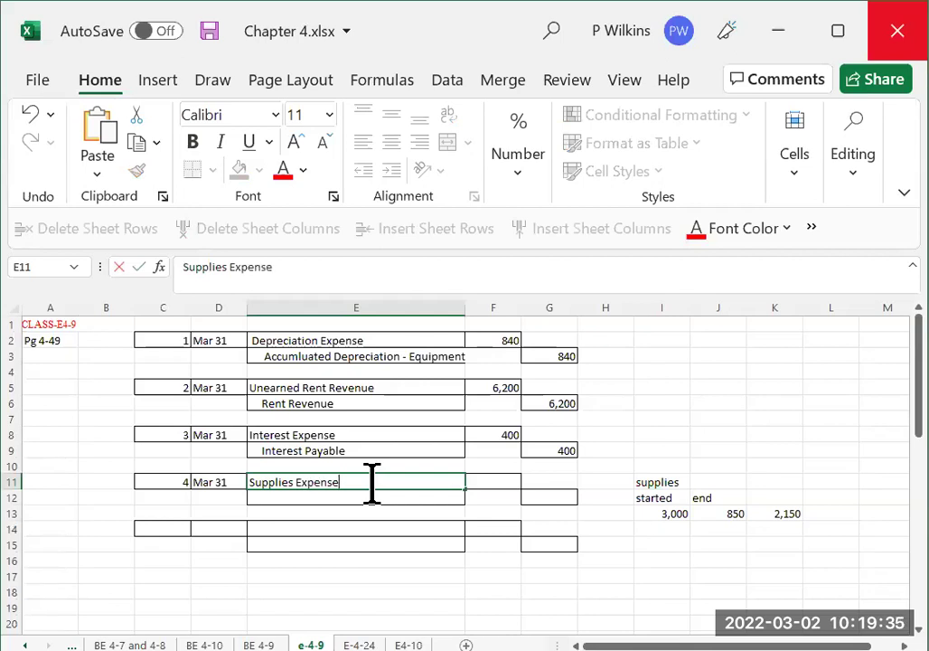
{"action": "left_click", "coordinate": [494, 481]}
{"action": "type", "text": "2,150"}
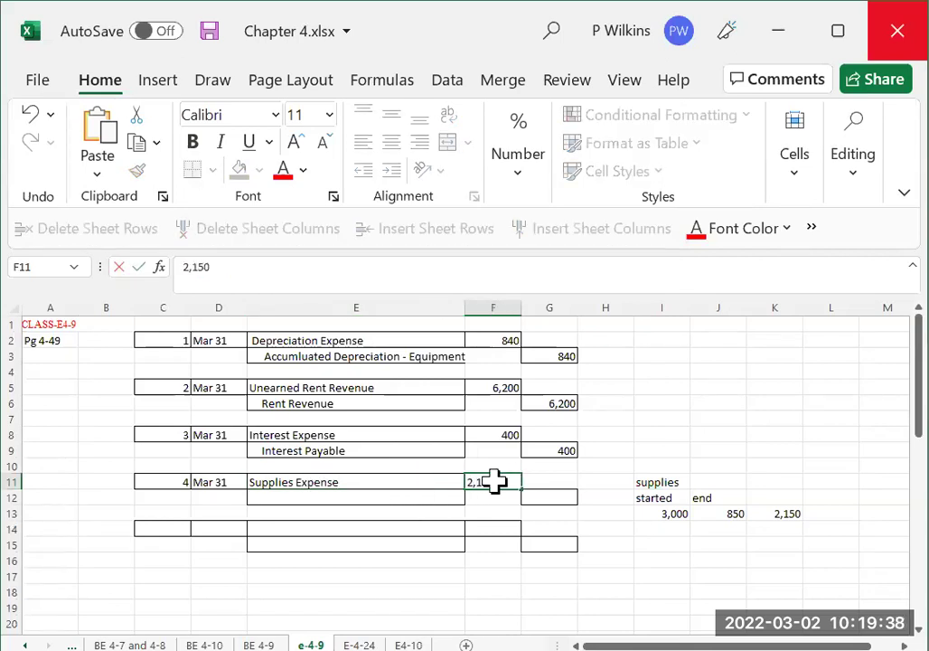
{"action": "key", "text": "Return"}
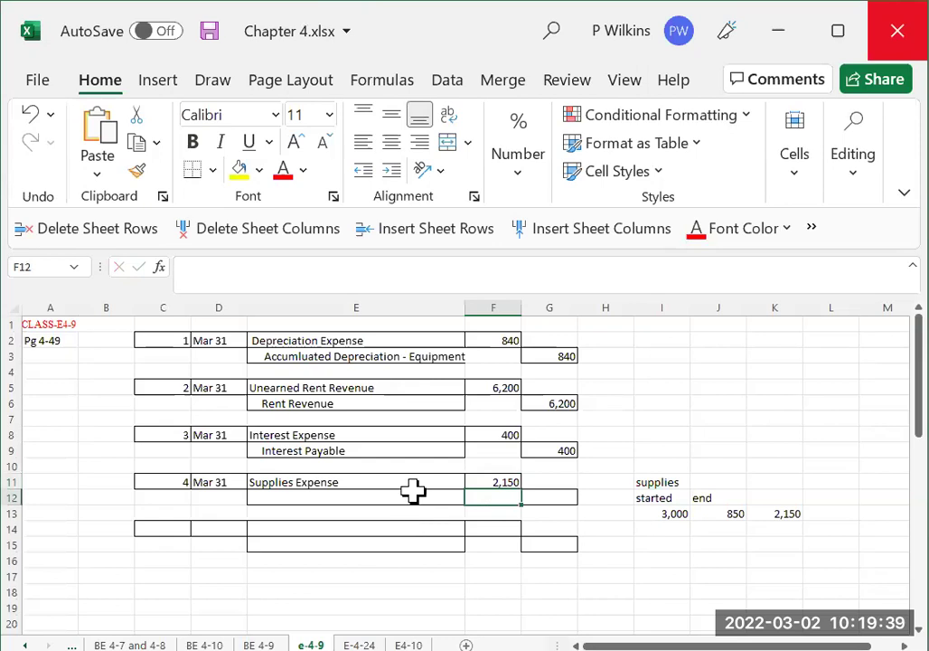
Step: Record the fourth entry's credit in row 12 as indented Supplies with 2,150 in column G
{"action": "left_click", "coordinate": [415, 496]}
{"action": "type", "text": "s"}
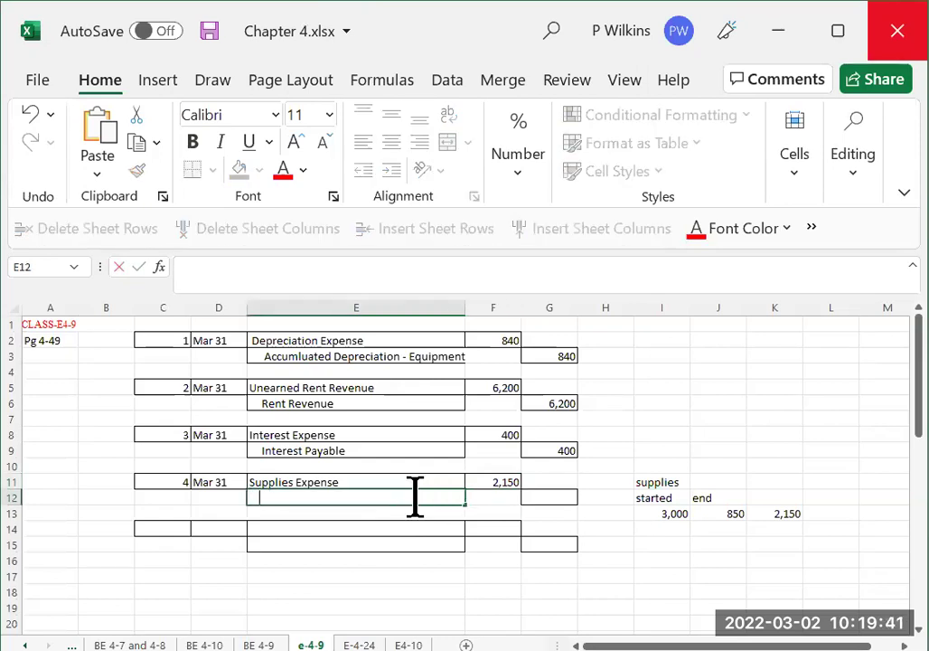
{"action": "type", "text": "upplies"}
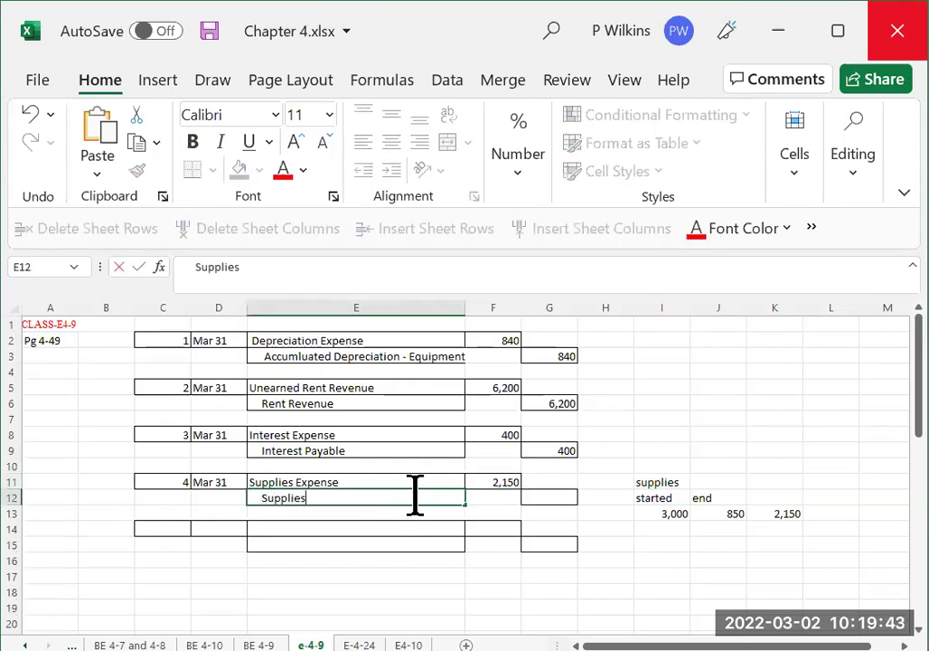
{"action": "left_click", "coordinate": [573, 496]}
{"action": "type", "text": "2,150"}
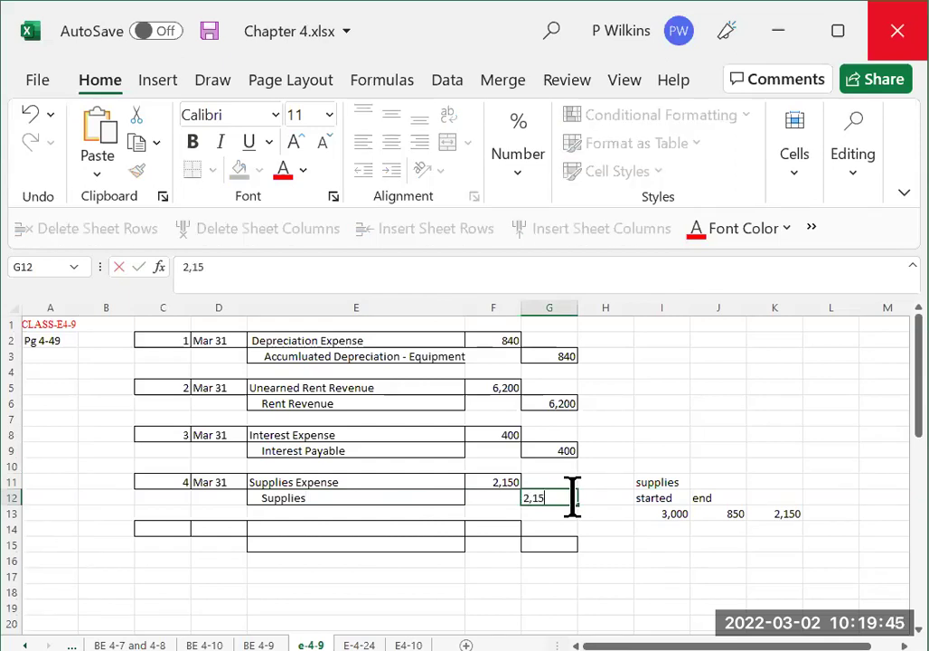
{"action": "key", "text": "Return"}
Step: Start the fifth entry in row 14 with number 5 in column C and the date Mar 31, as text, in column D
{"action": "left_click", "coordinate": [174, 528]}
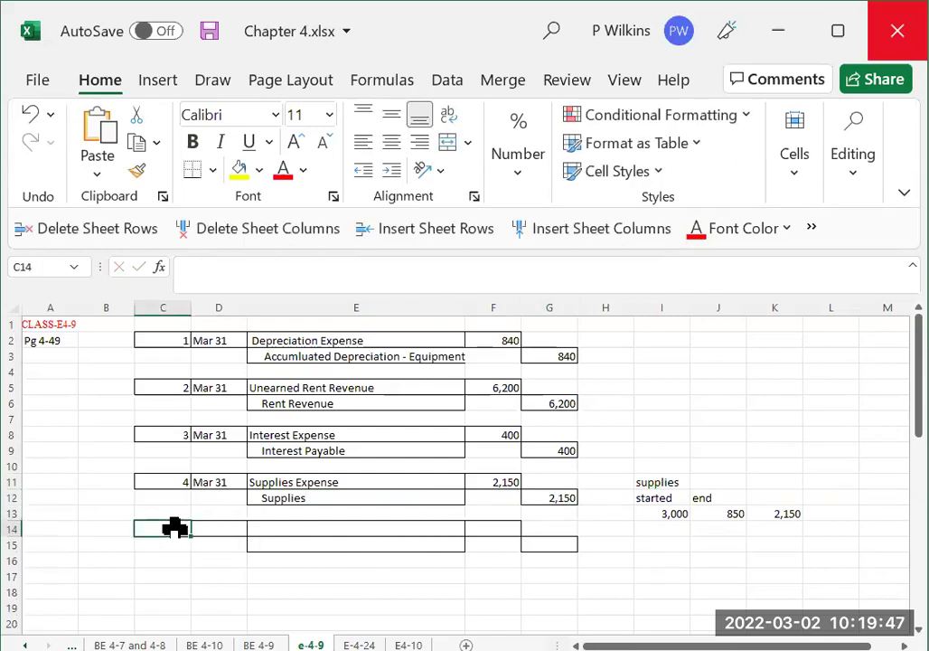
{"action": "type", "text": "5."}
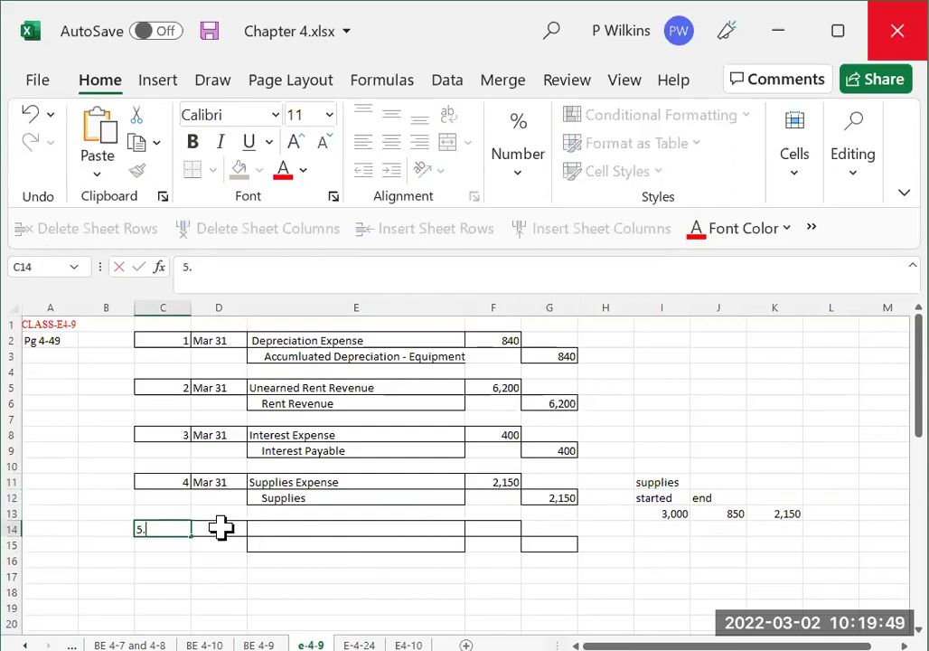
{"action": "left_click", "coordinate": [222, 528]}
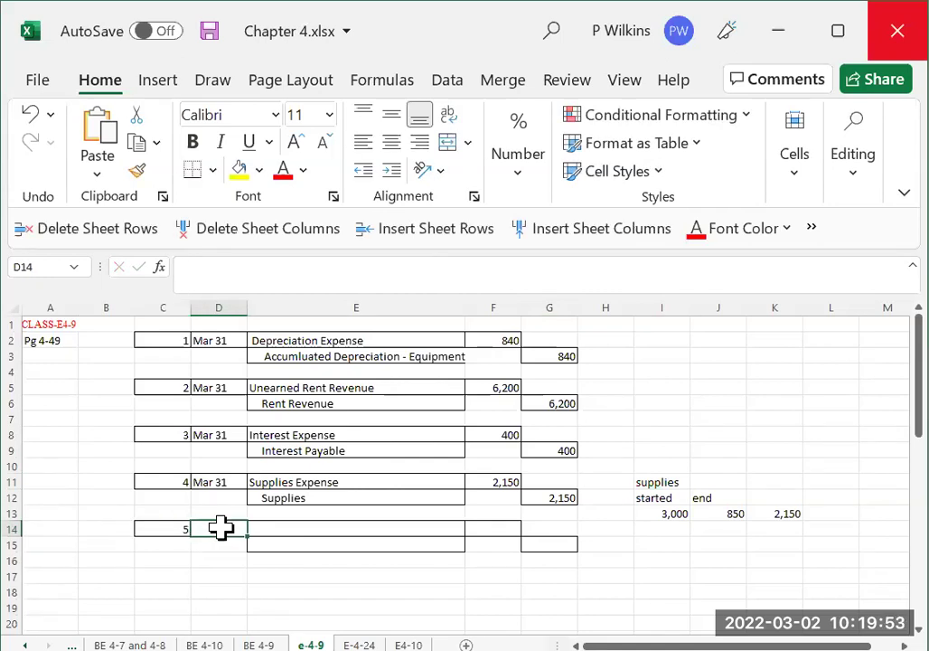
{"action": "type", "text": "'Mar"}
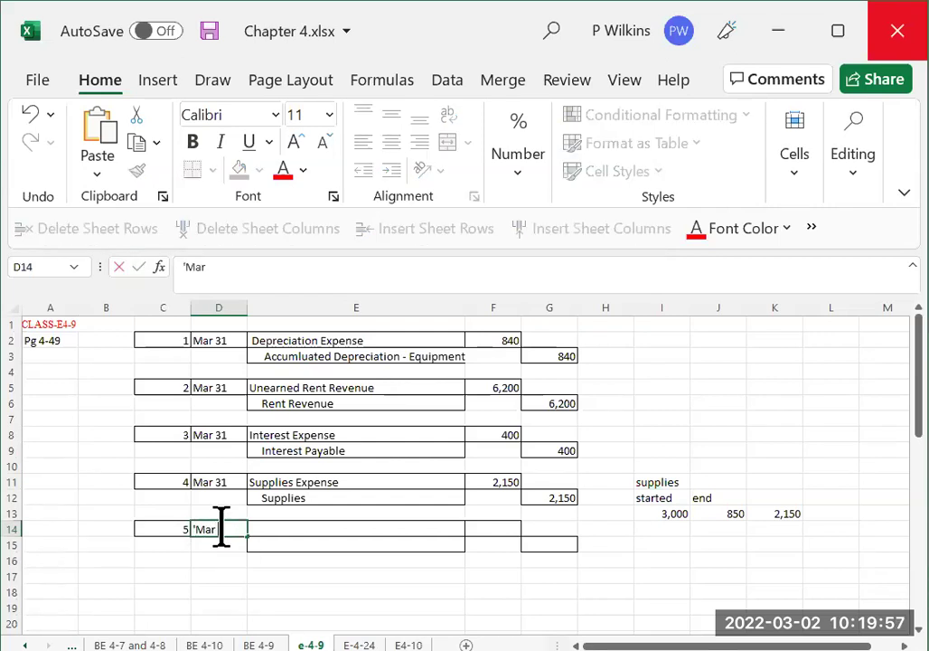
{"action": "type", "text": " 31"}
Step: Record the fifth entry's debit in row 14 as Insurance Expense with 1,200 in column F
{"action": "left_click", "coordinate": [304, 529]}
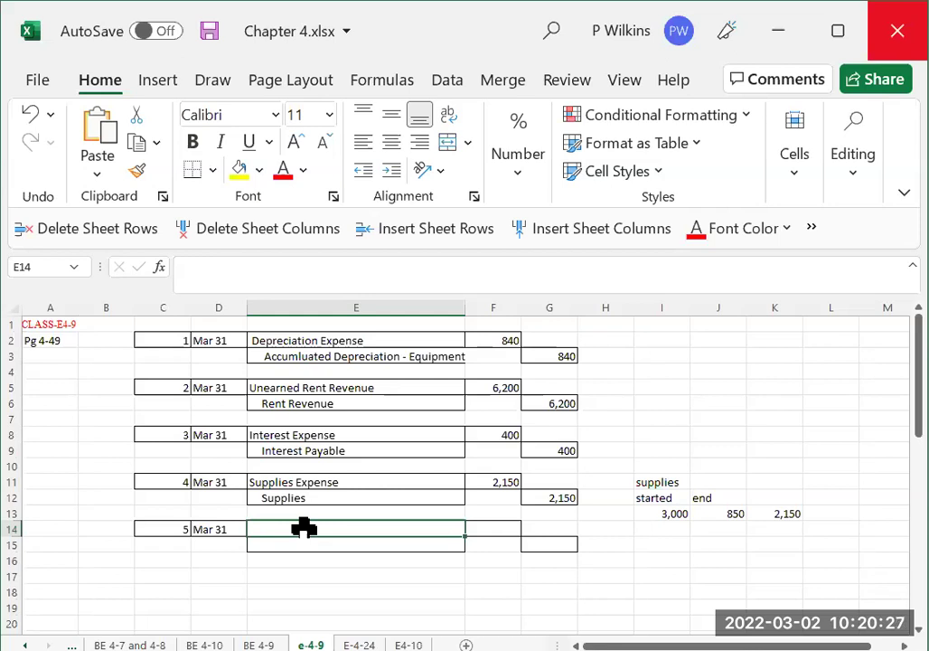
{"action": "type", "text": "Insurance Expense"}
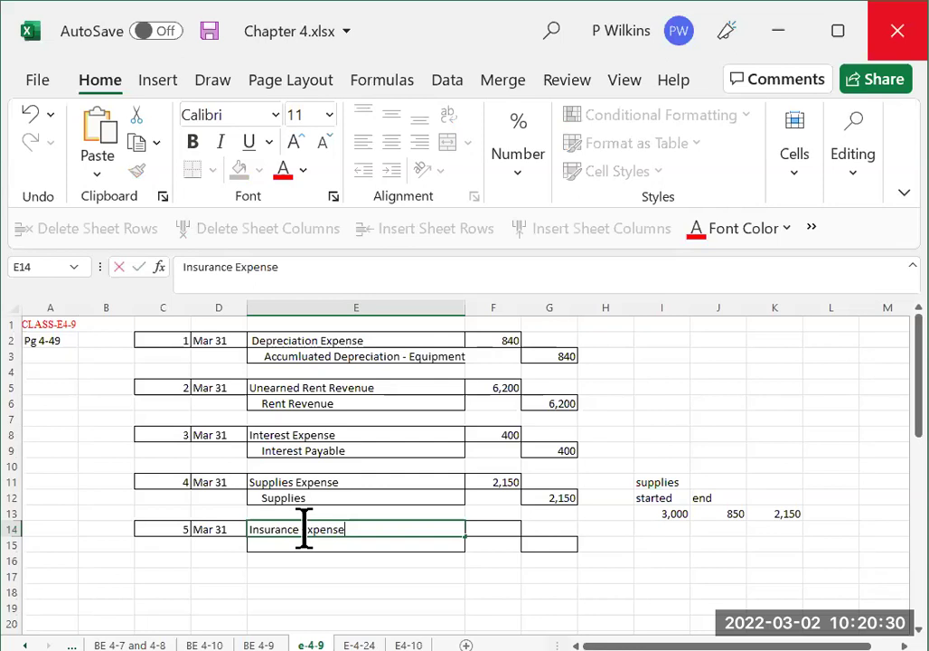
{"action": "key", "text": "Tab"}
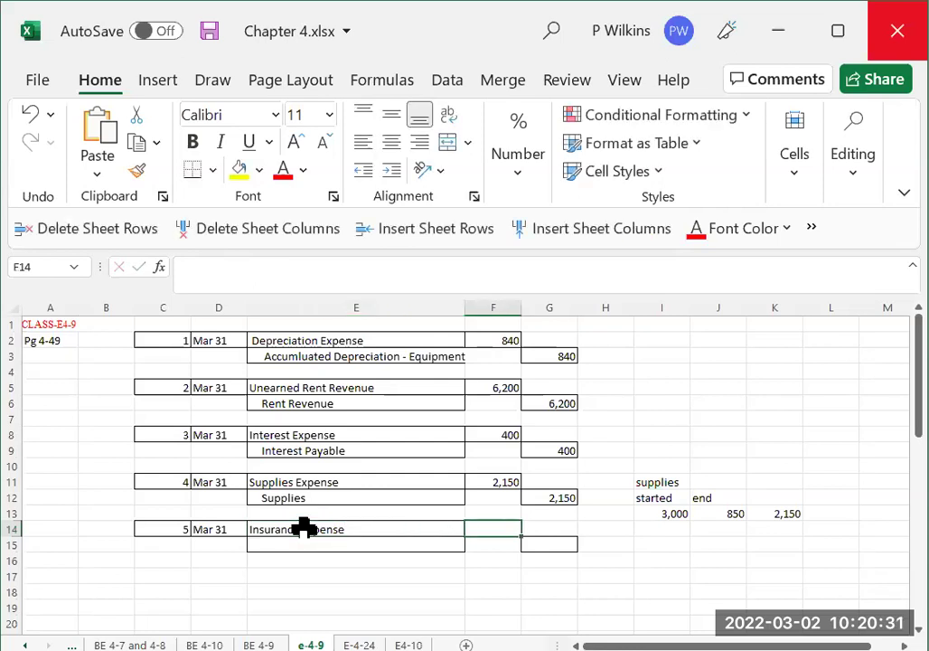
{"action": "type", "text": "1,200"}
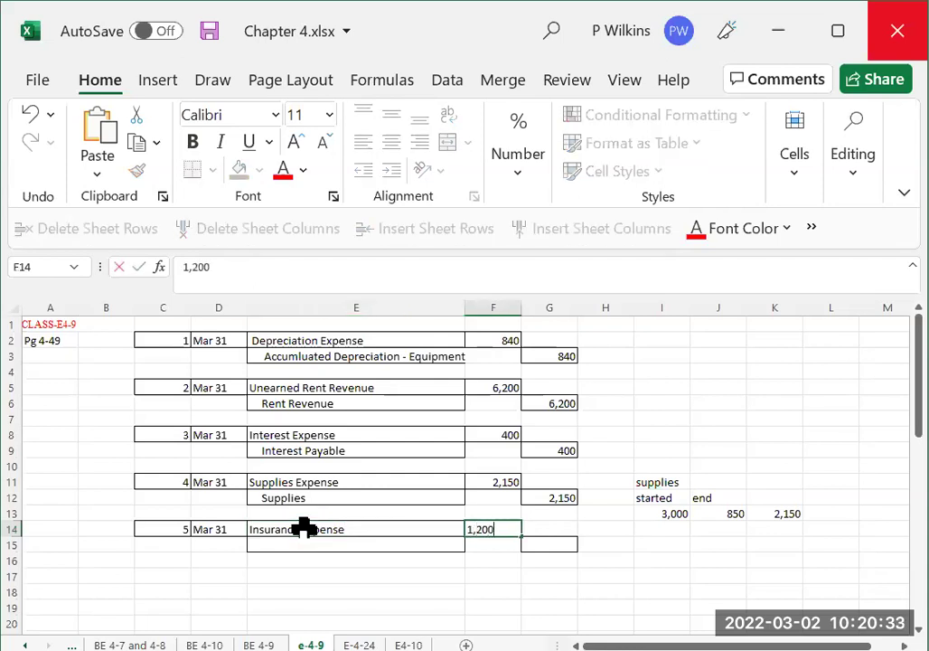
{"action": "key", "text": "Return"}
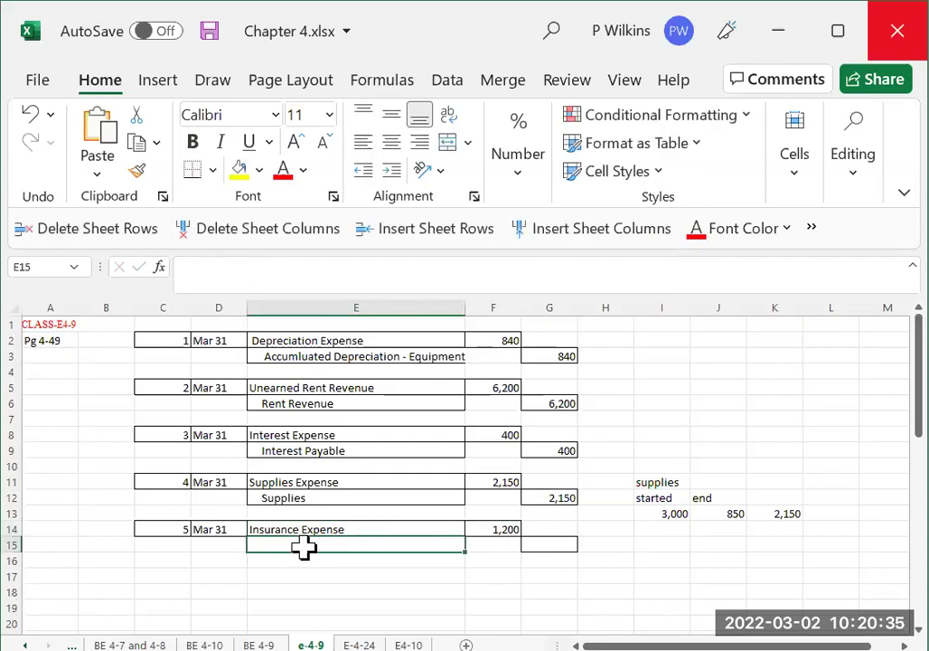
Step: Record the fifth entry's credit in row 15 as indented PrePaid Insurance with 1,200 in column G
{"action": "type", "text": "Pre"}
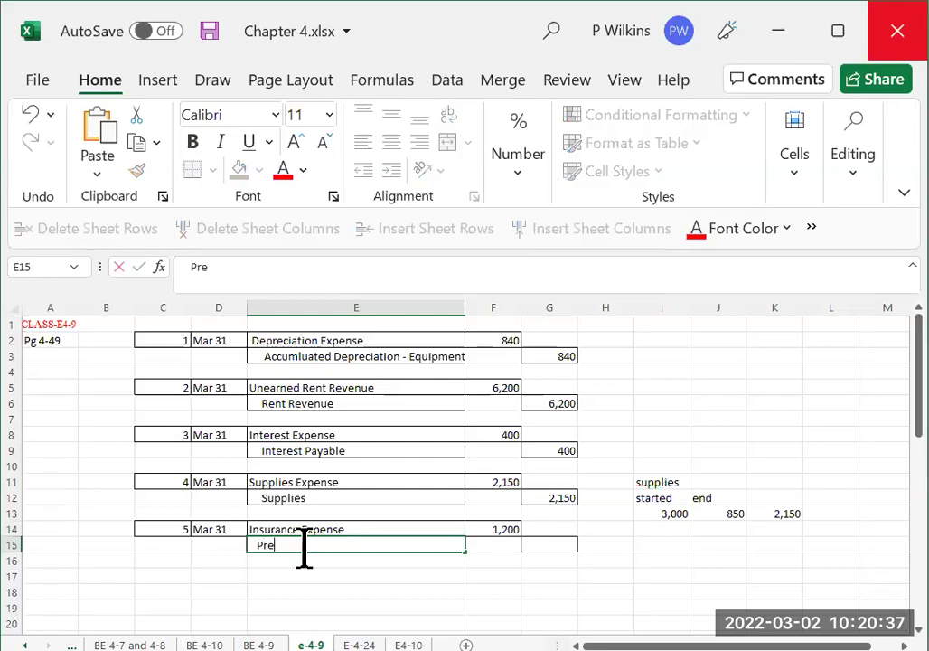
{"action": "type", "text": "Paid Insurance"}
{"action": "left_click", "coordinate": [539, 545]}
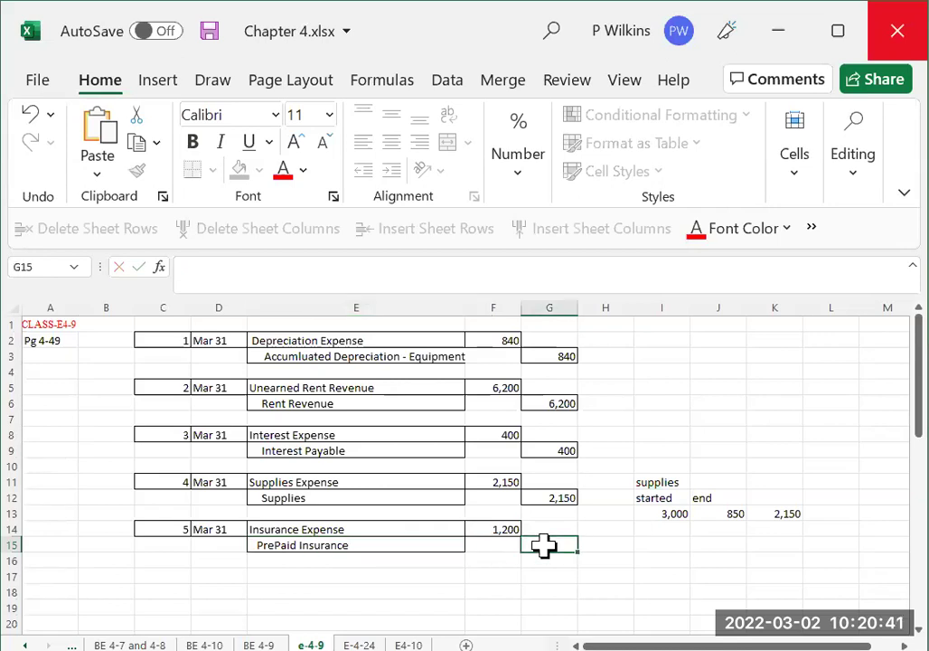
{"action": "type", "text": "1,200"}
{"action": "key", "text": "Return"}
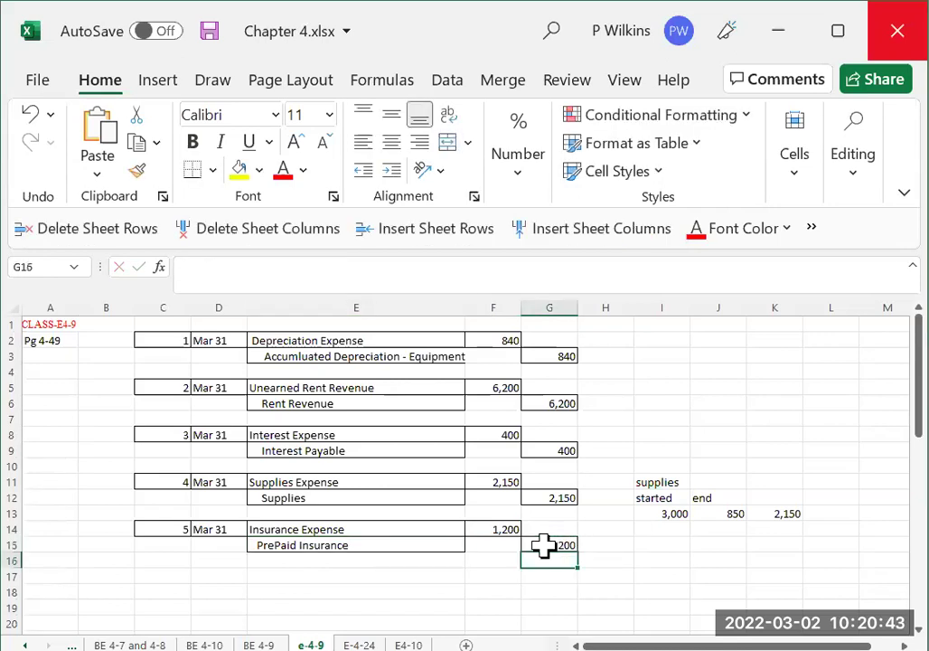